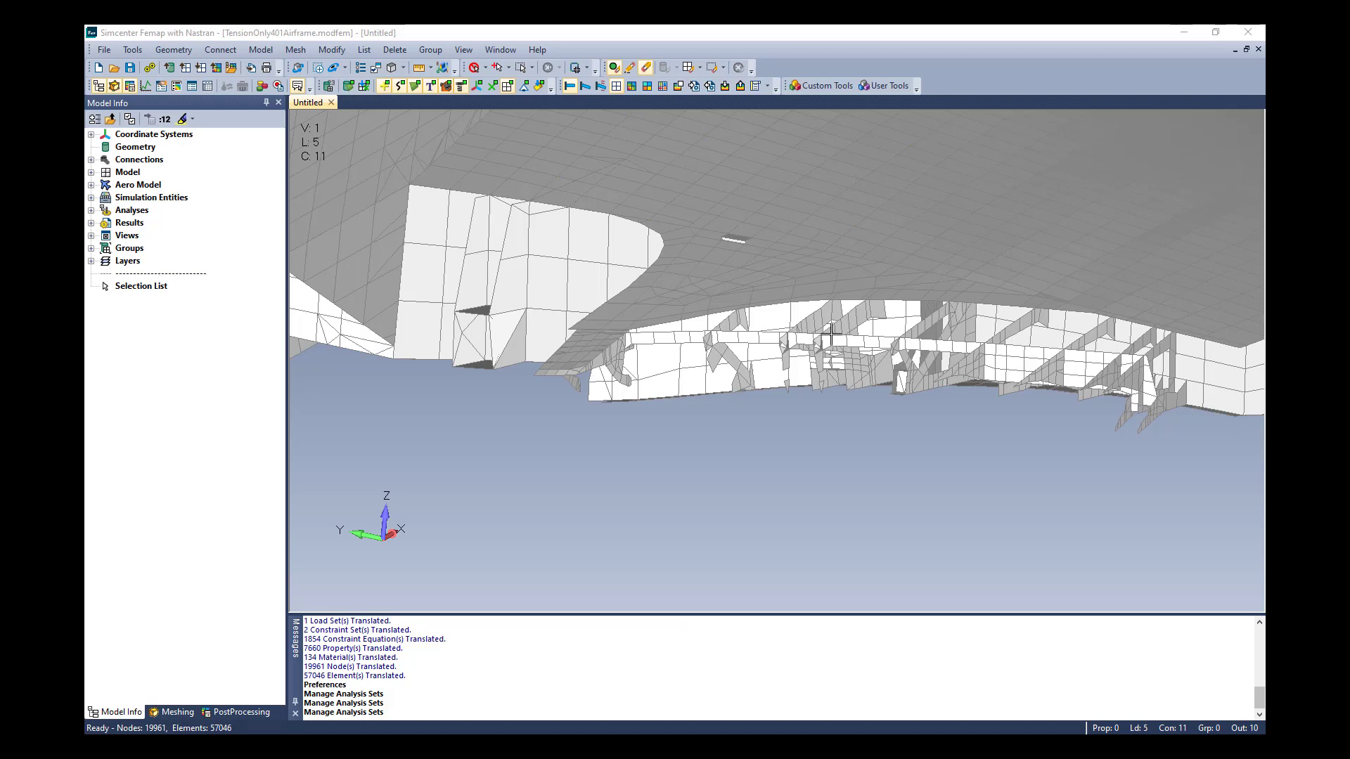
Set the results destination to Simcenter in the global output requests of the Simcenter Nastran Multi-Step NL analysis set
left_click(262, 49)
left_click(295, 199)
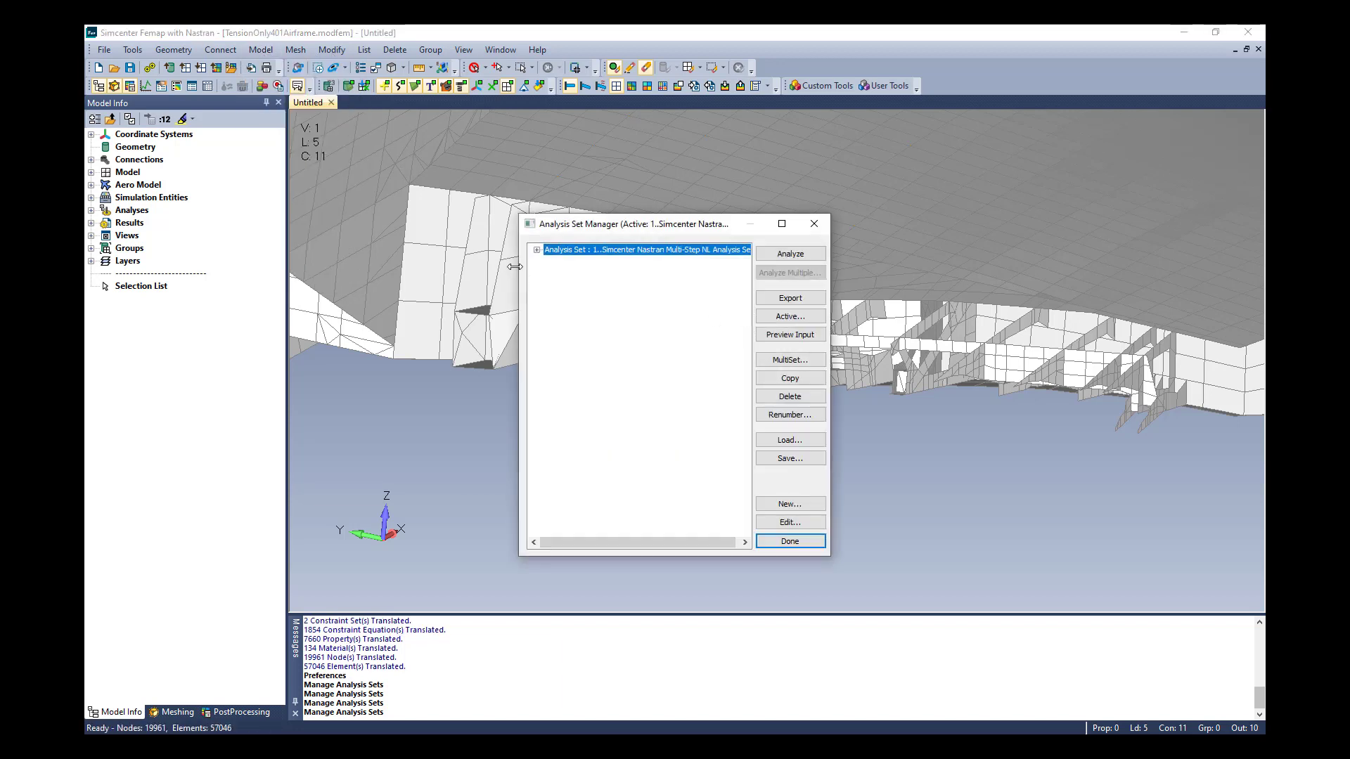
left_click(537, 250)
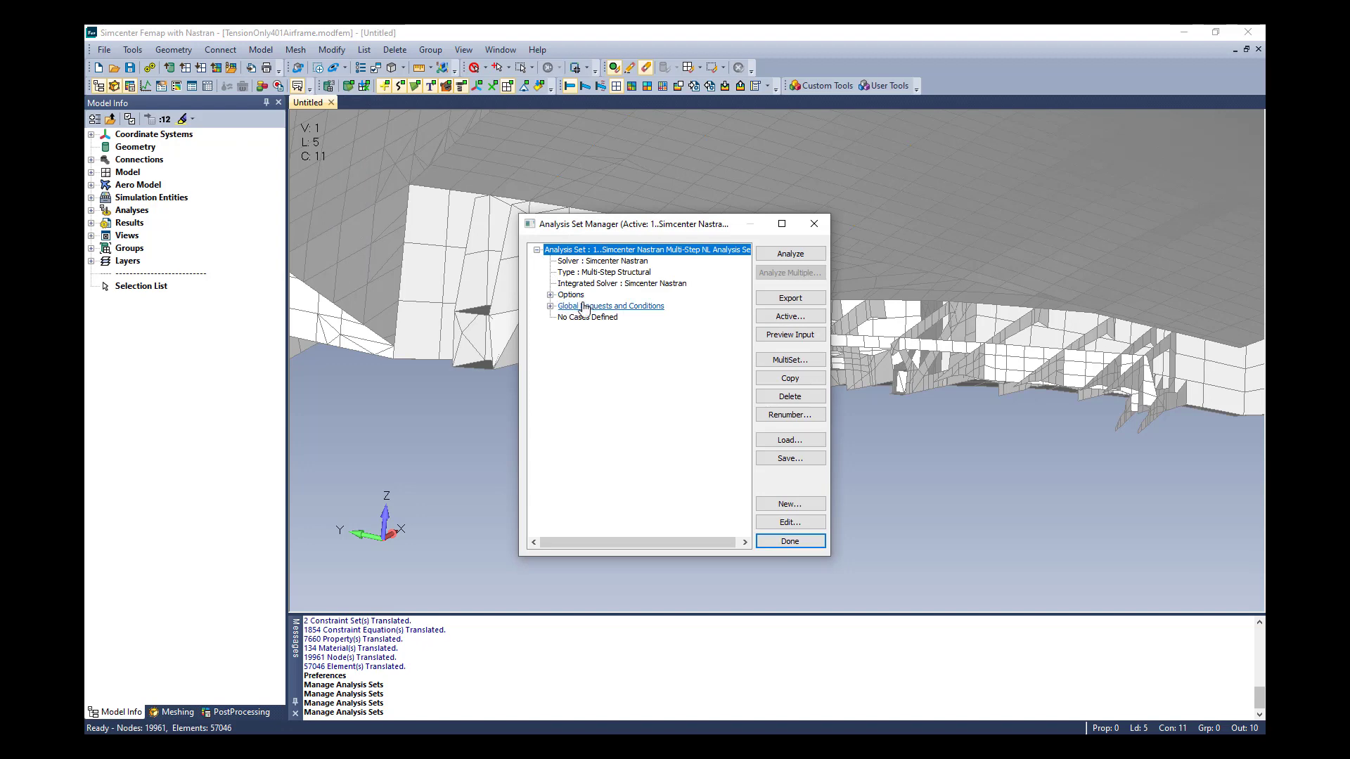
left_click(550, 307)
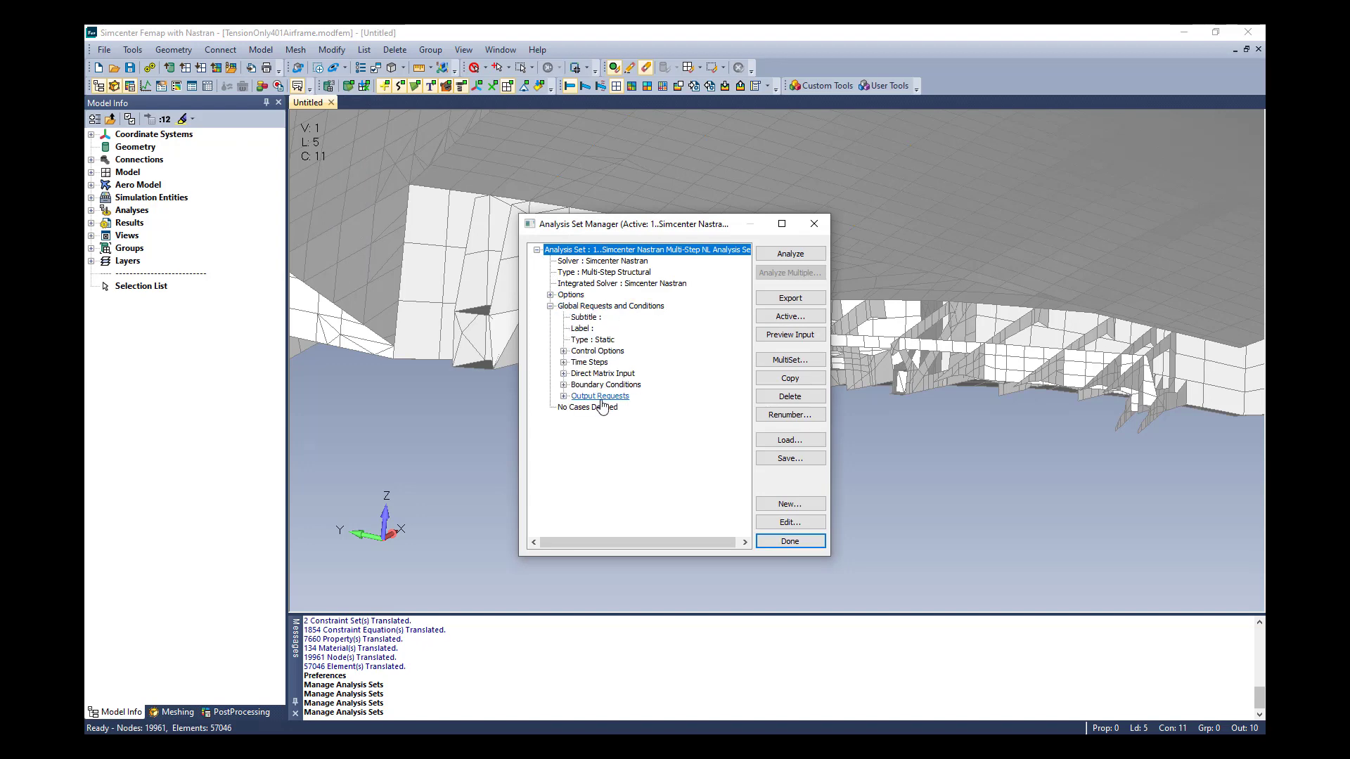
left_click(600, 396)
left_click(786, 524)
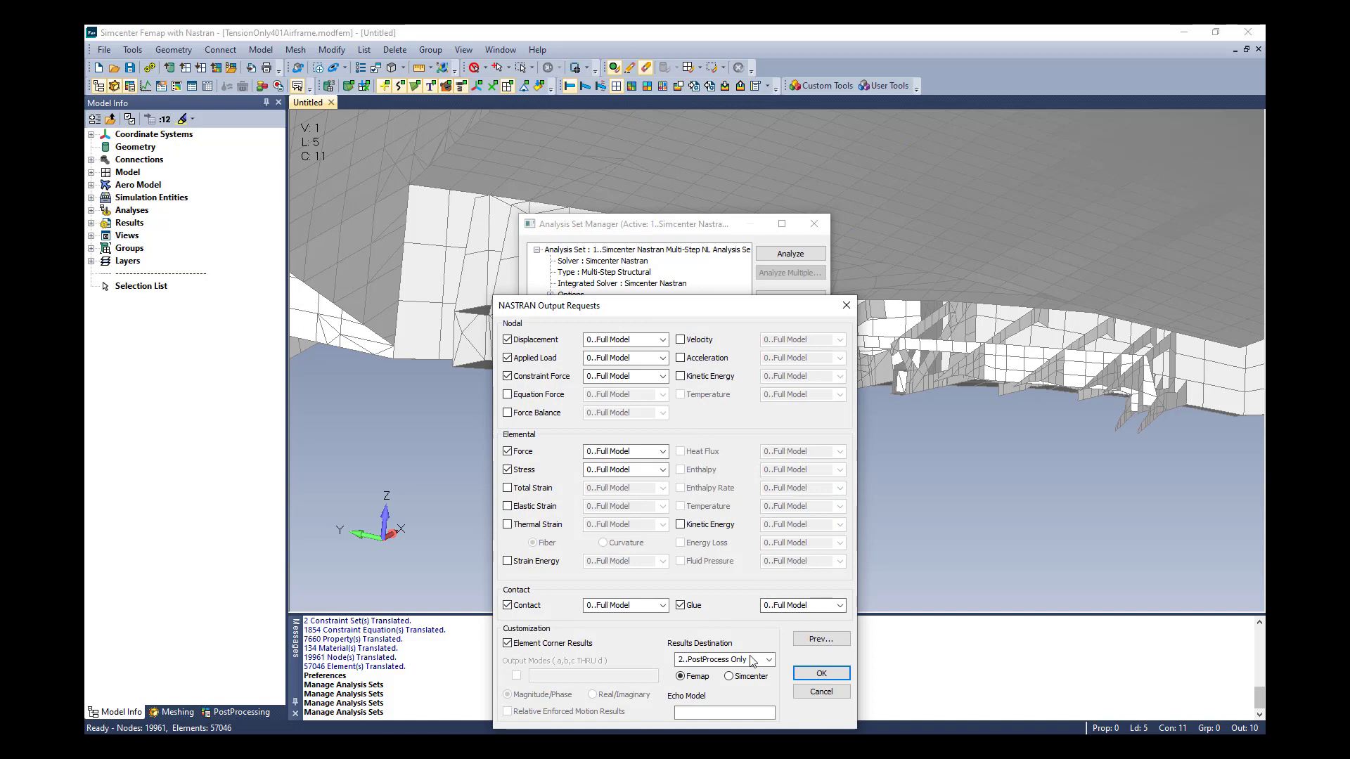
left_click(729, 677)
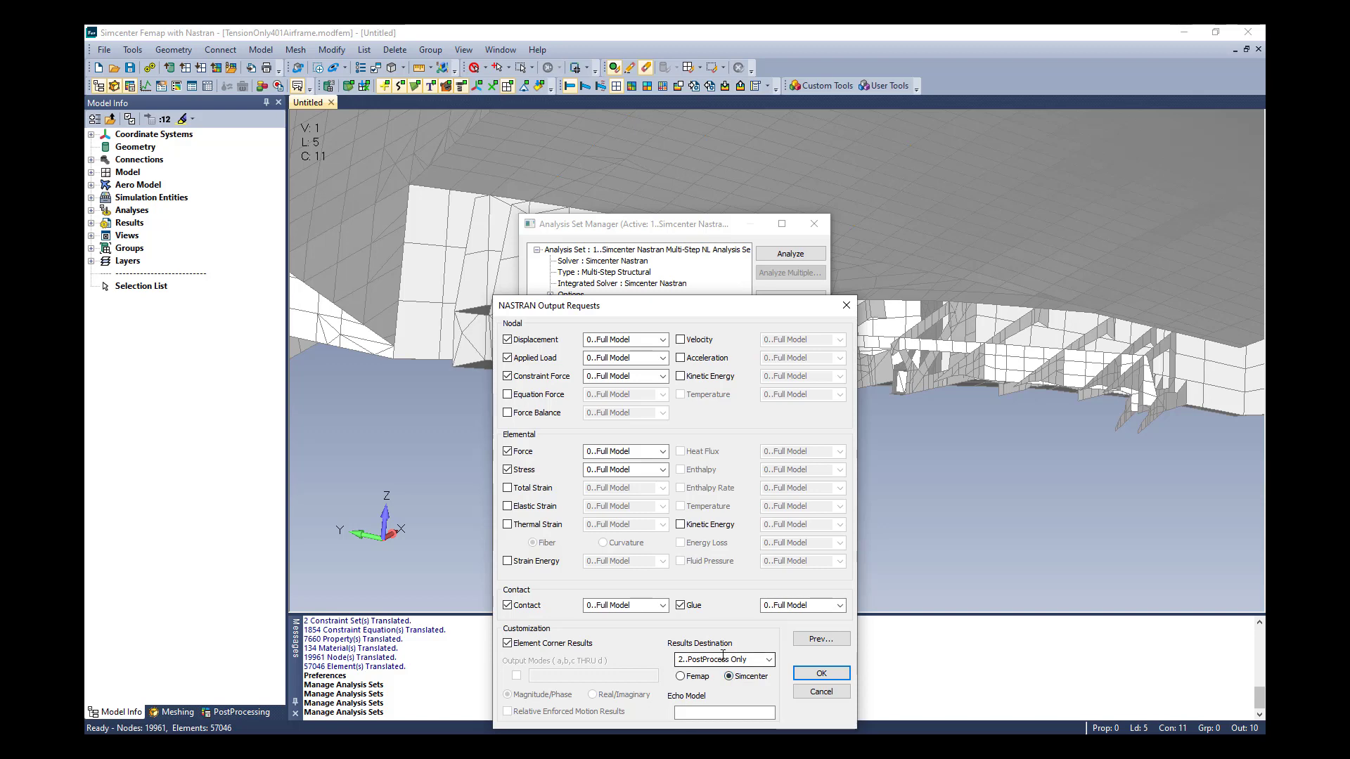
left_click(822, 673)
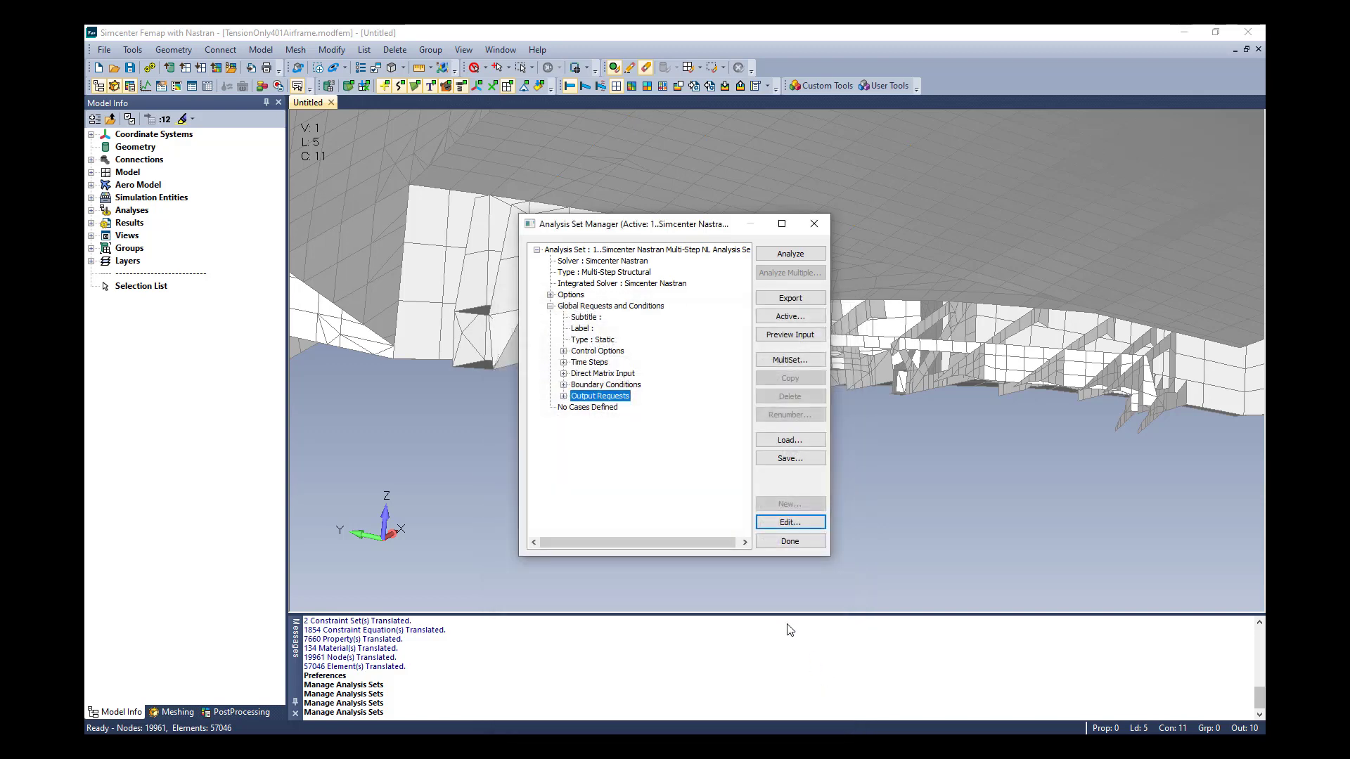
Preview the analysis input file, examine its case control and PARAM entries, and close the analysis set manager
left_click(783, 336)
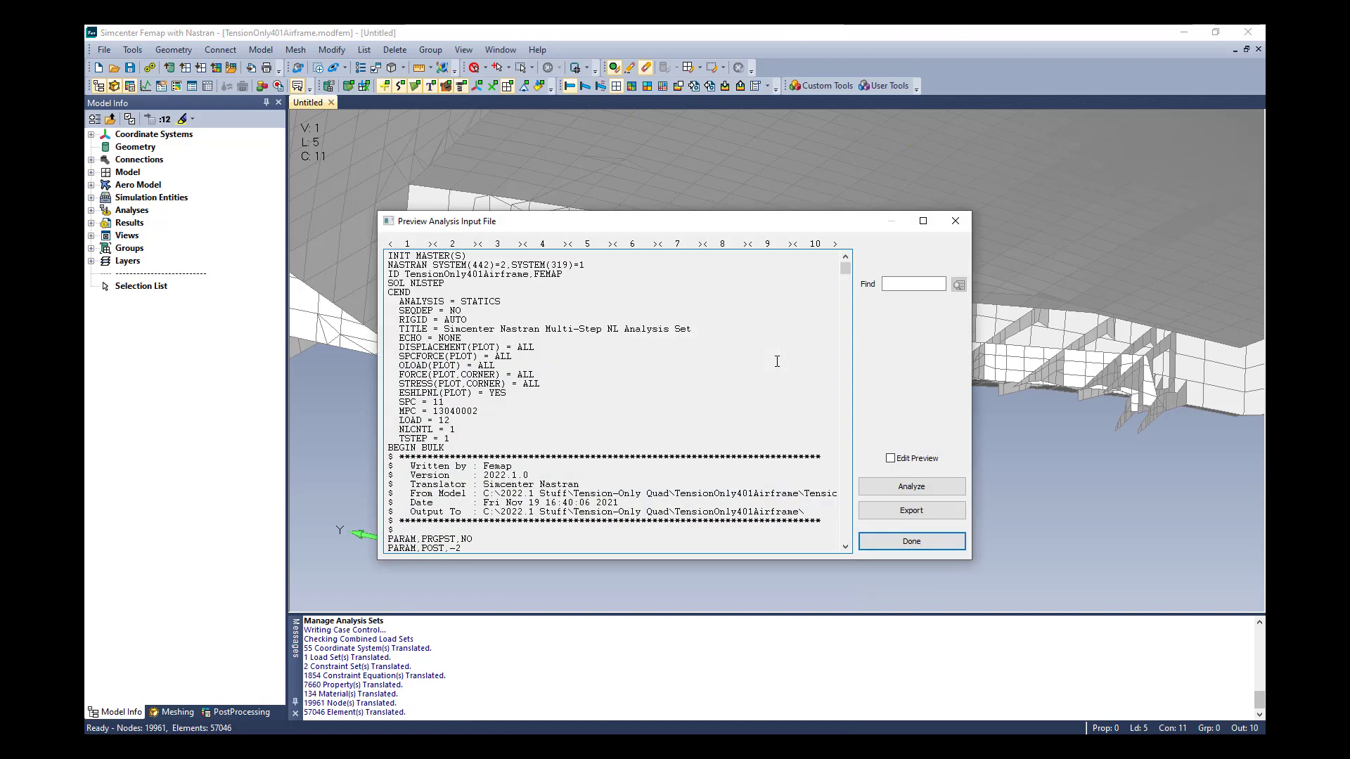
scroll(744, 374, "down", 2)
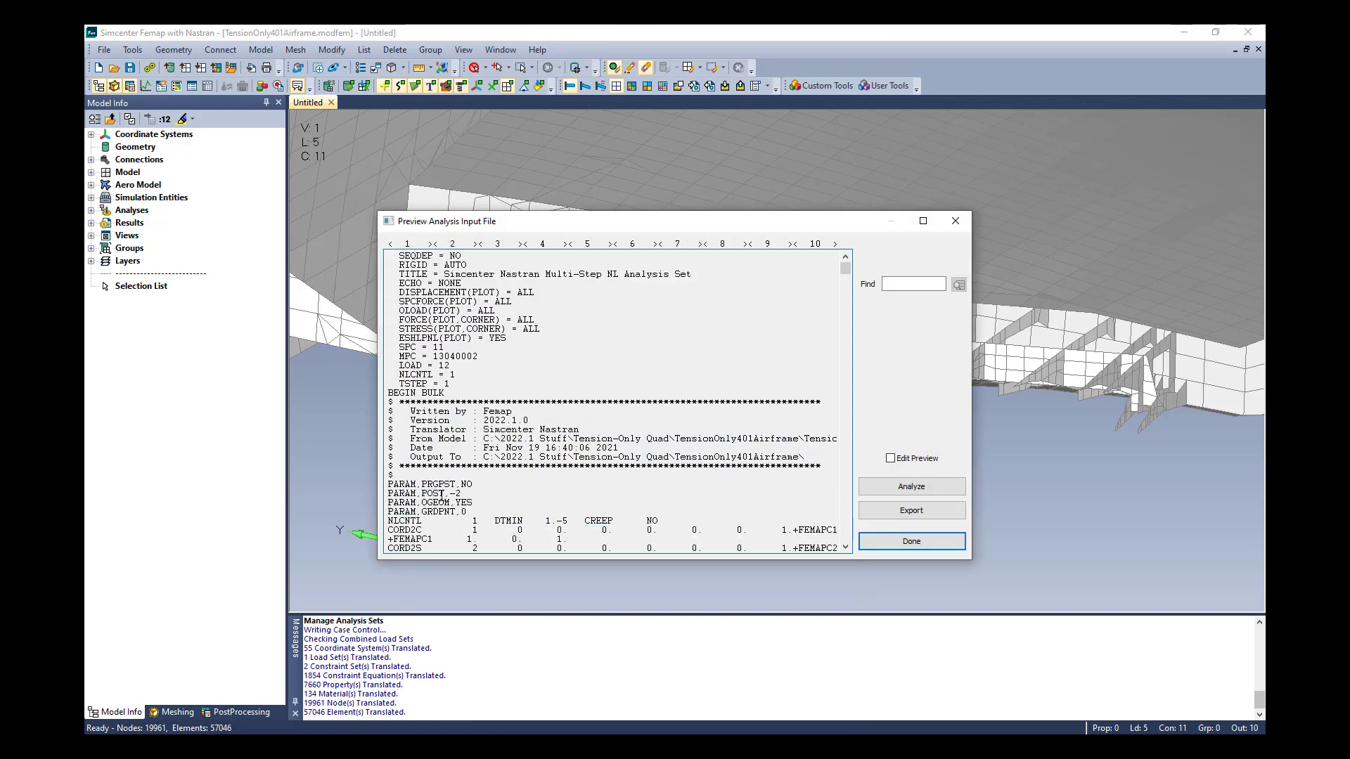
left_click(911, 543)
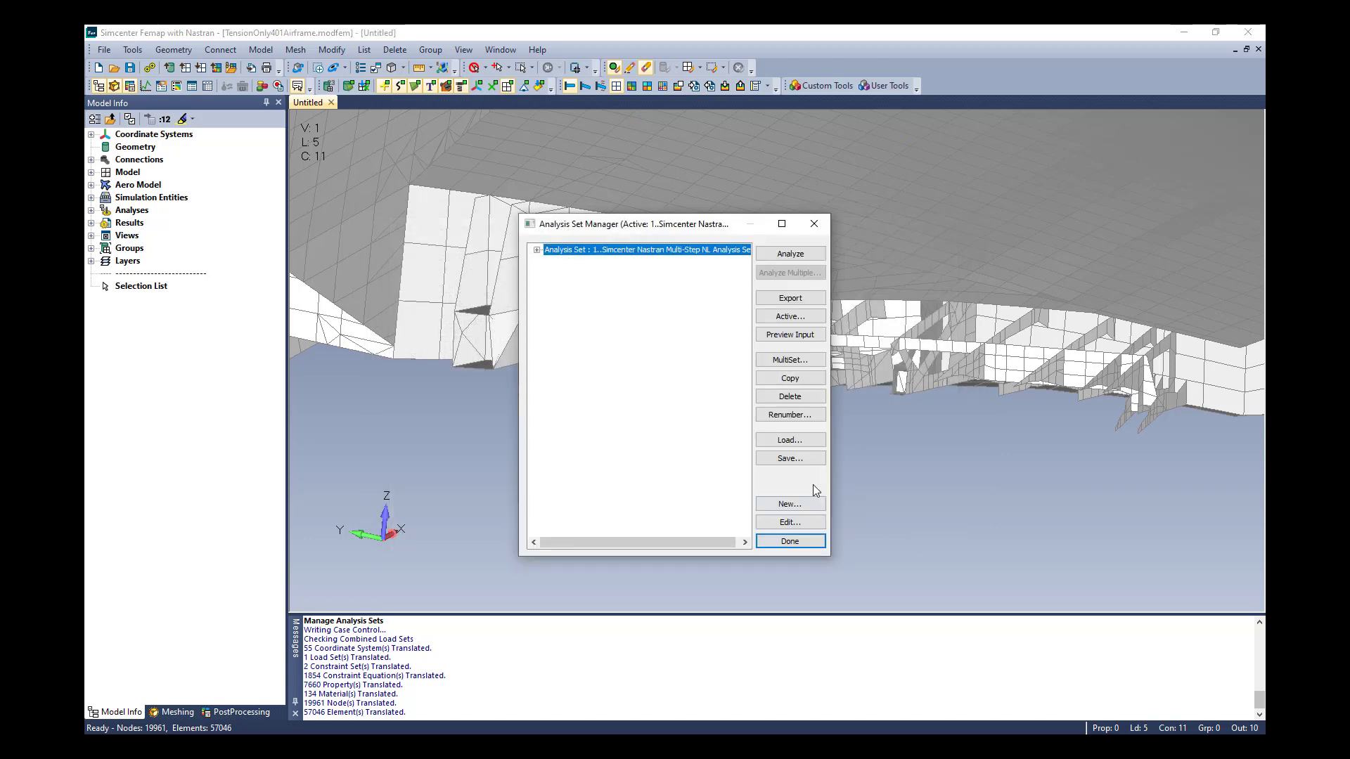
left_click(804, 543)
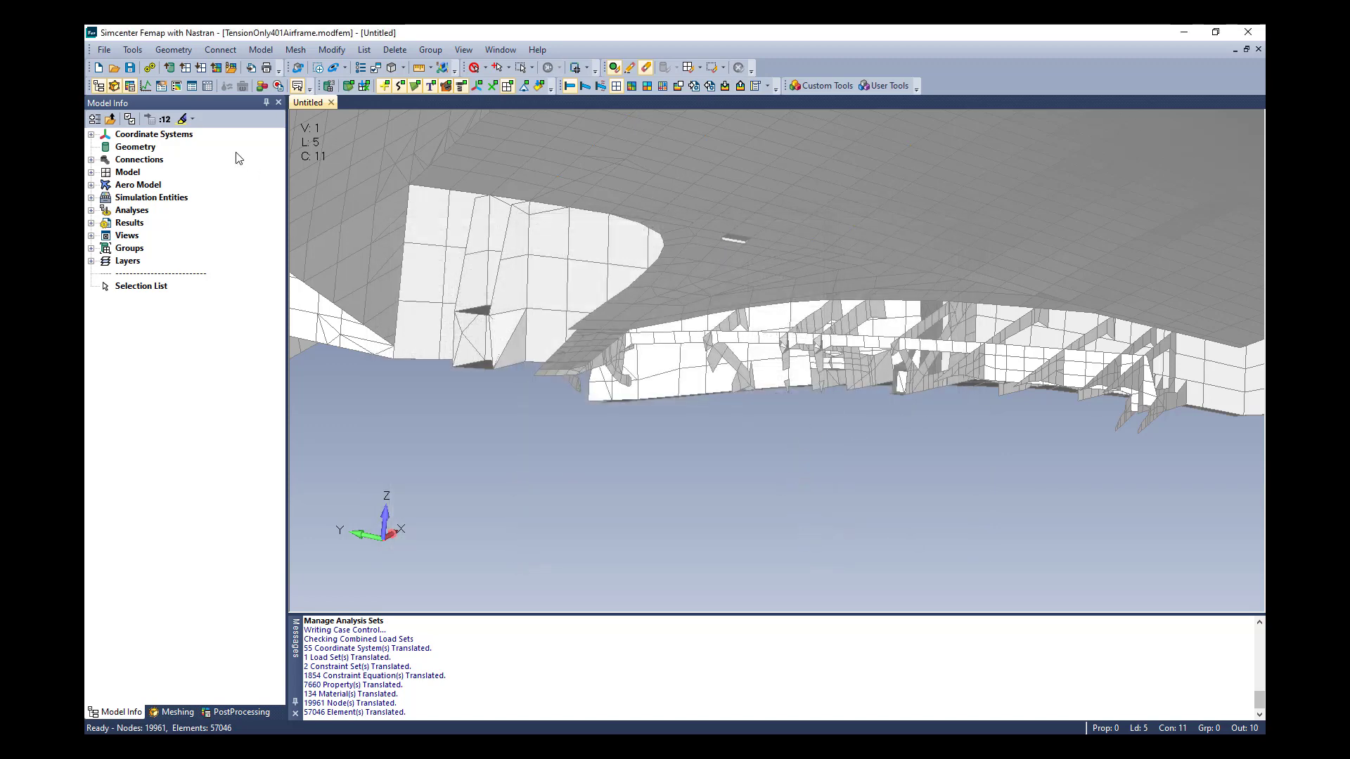
Set the default Nastran results destination to Simcenter in the interface preferences
left_click(104, 47)
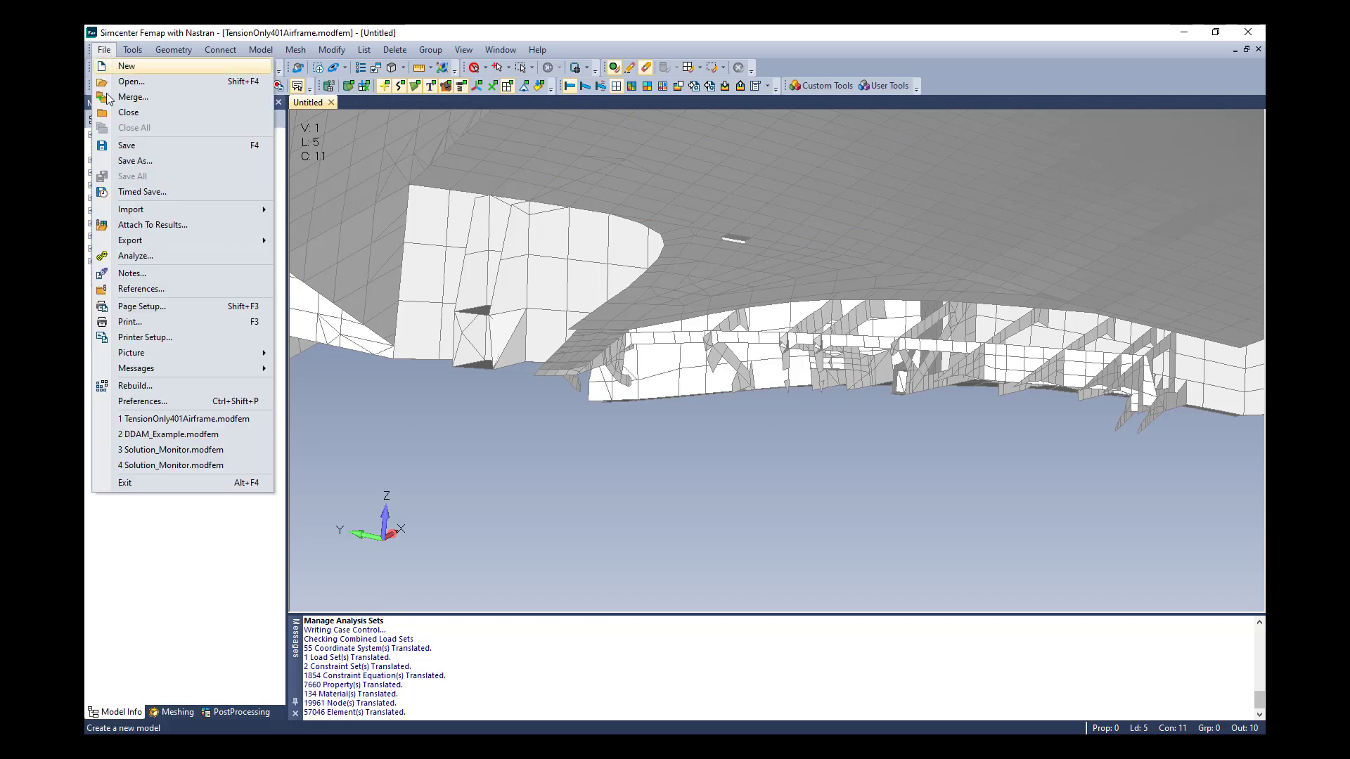
left_click(137, 402)
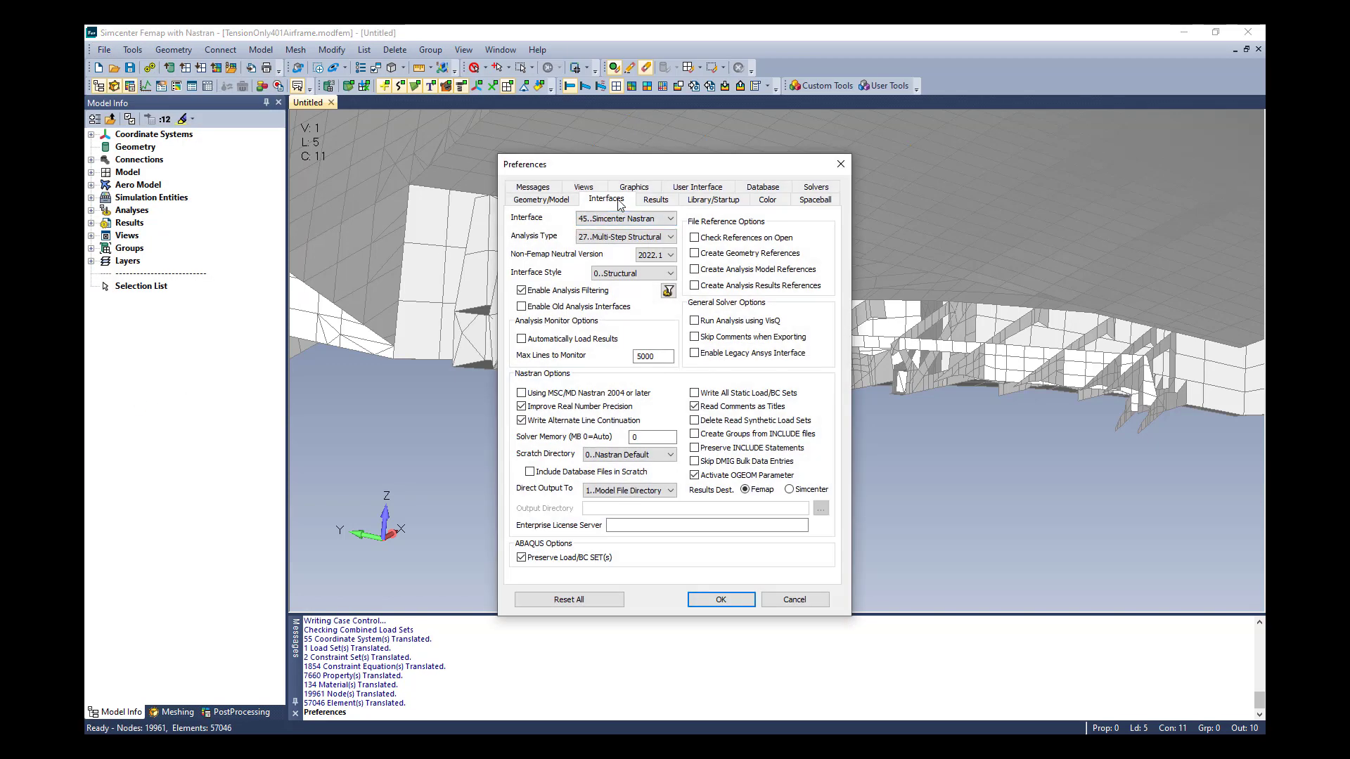
left_click(790, 491)
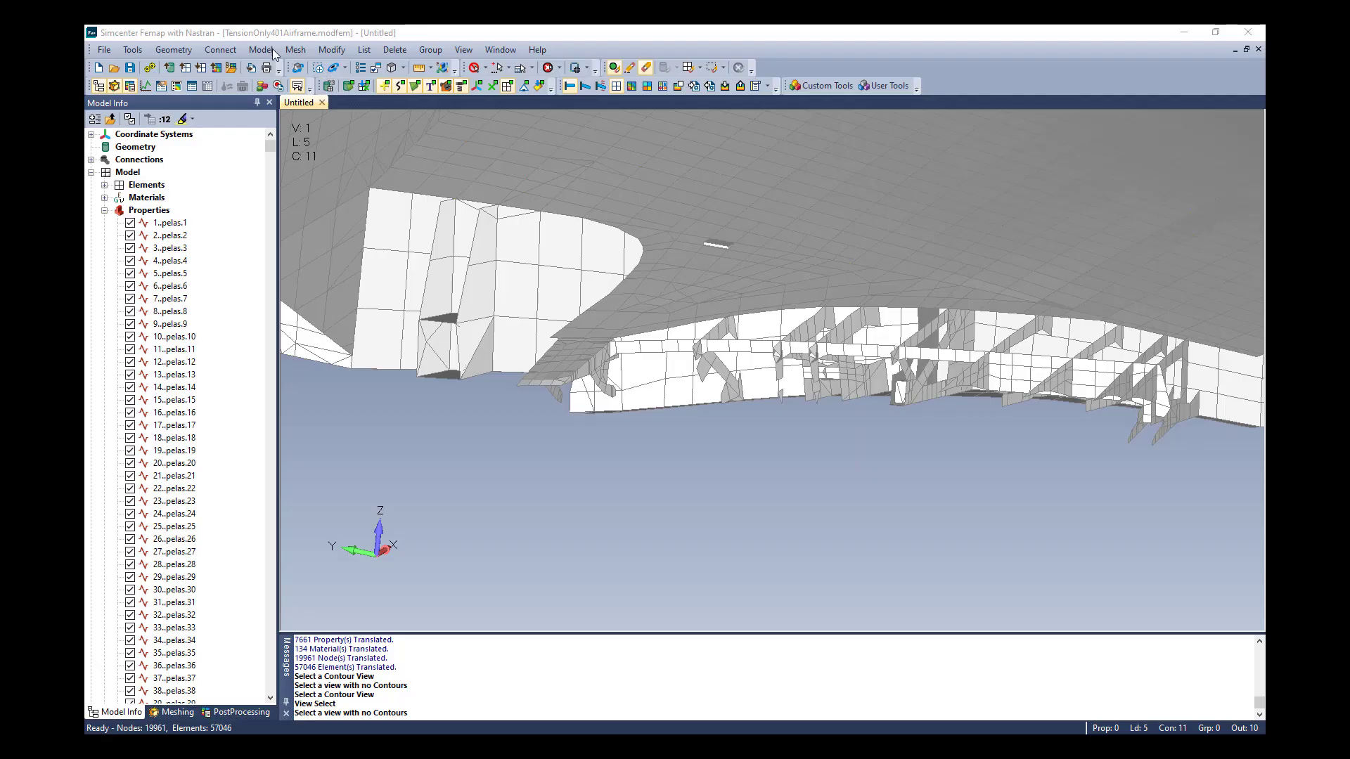
Create plate property 91 with Simcenter Nastran extensions: component direction 1..Use Membrane X Stress and compression allowable 3
left_click(259, 51)
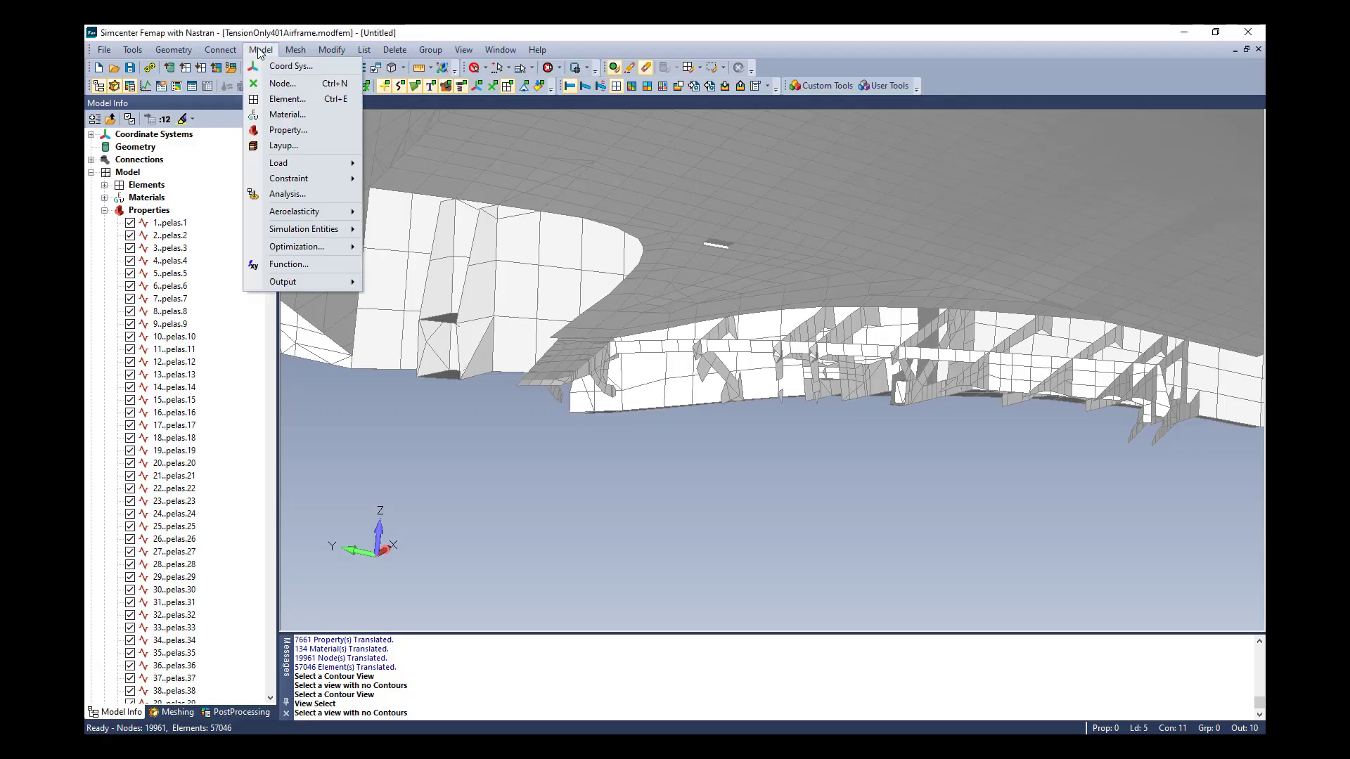
left_click(289, 130)
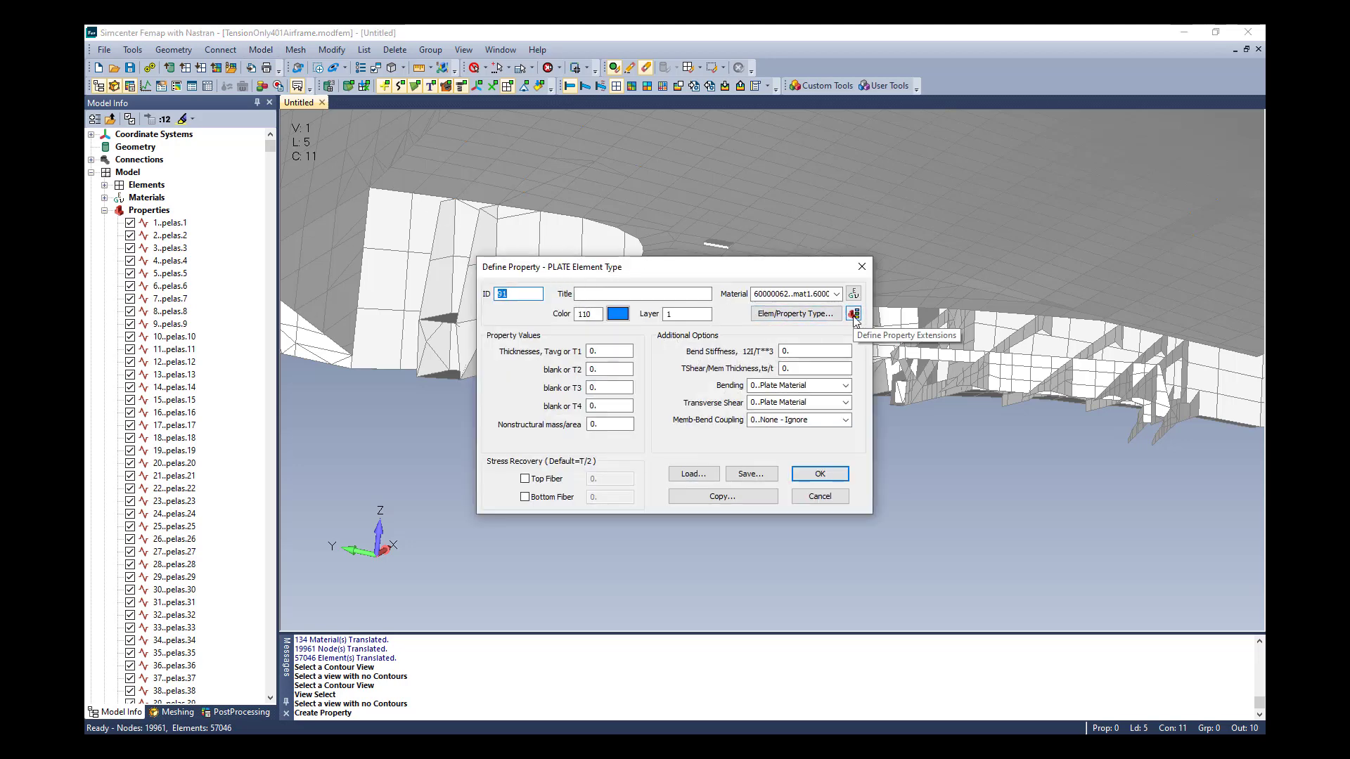
left_click(853, 316)
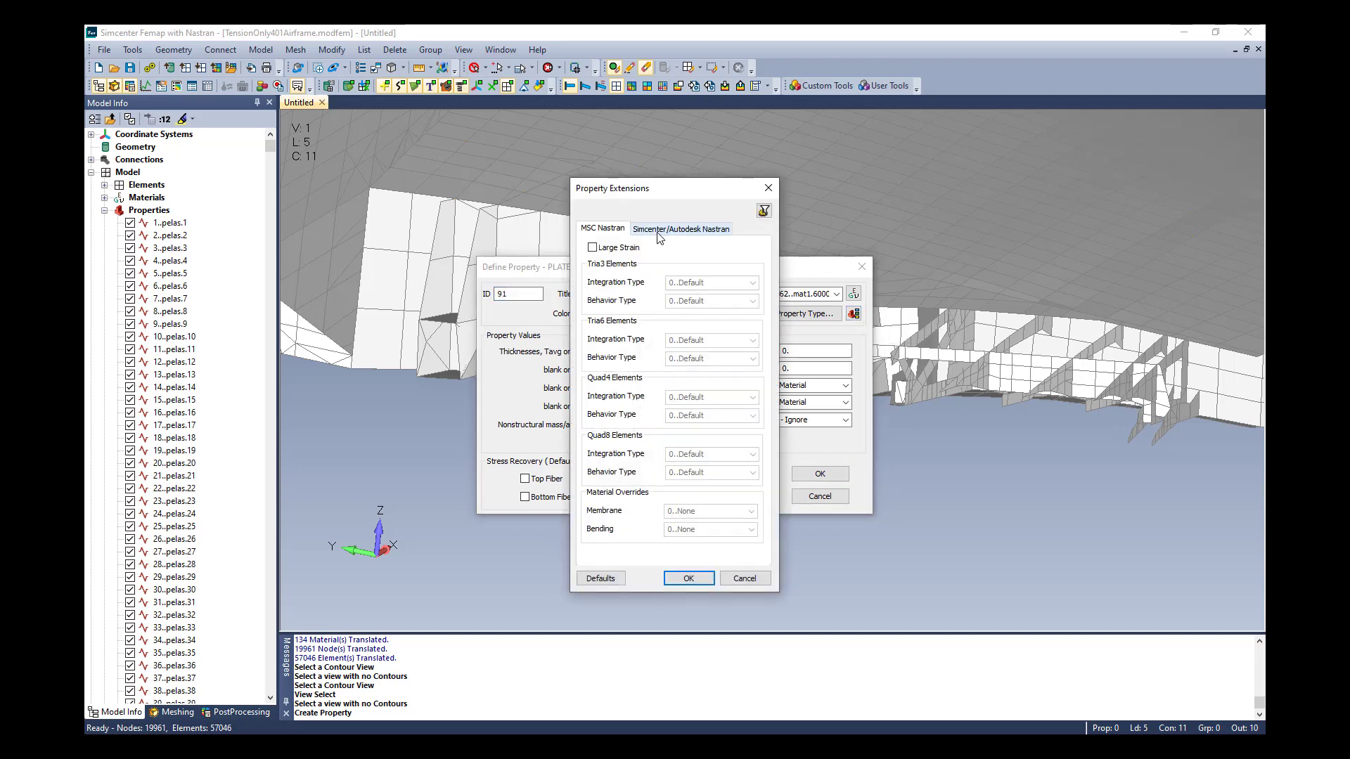
left_click(659, 231)
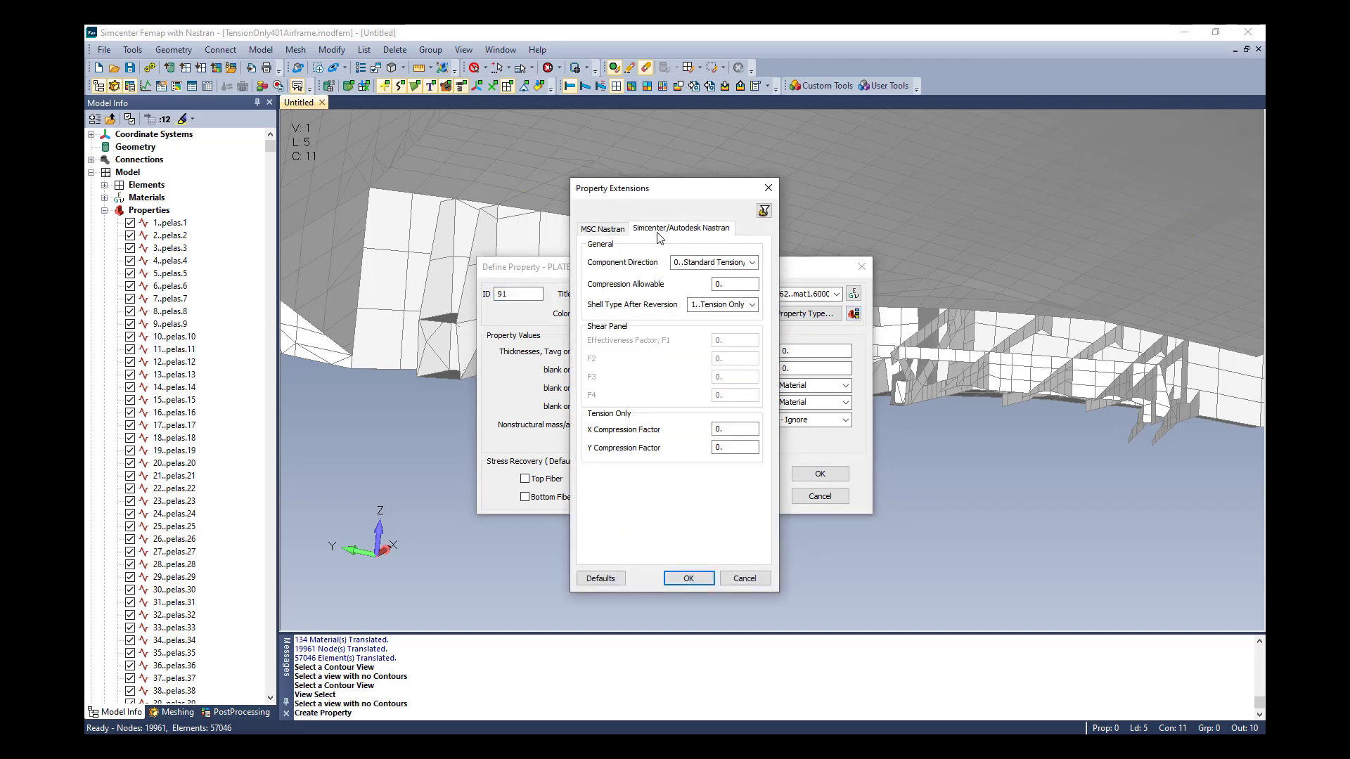
left_click(752, 264)
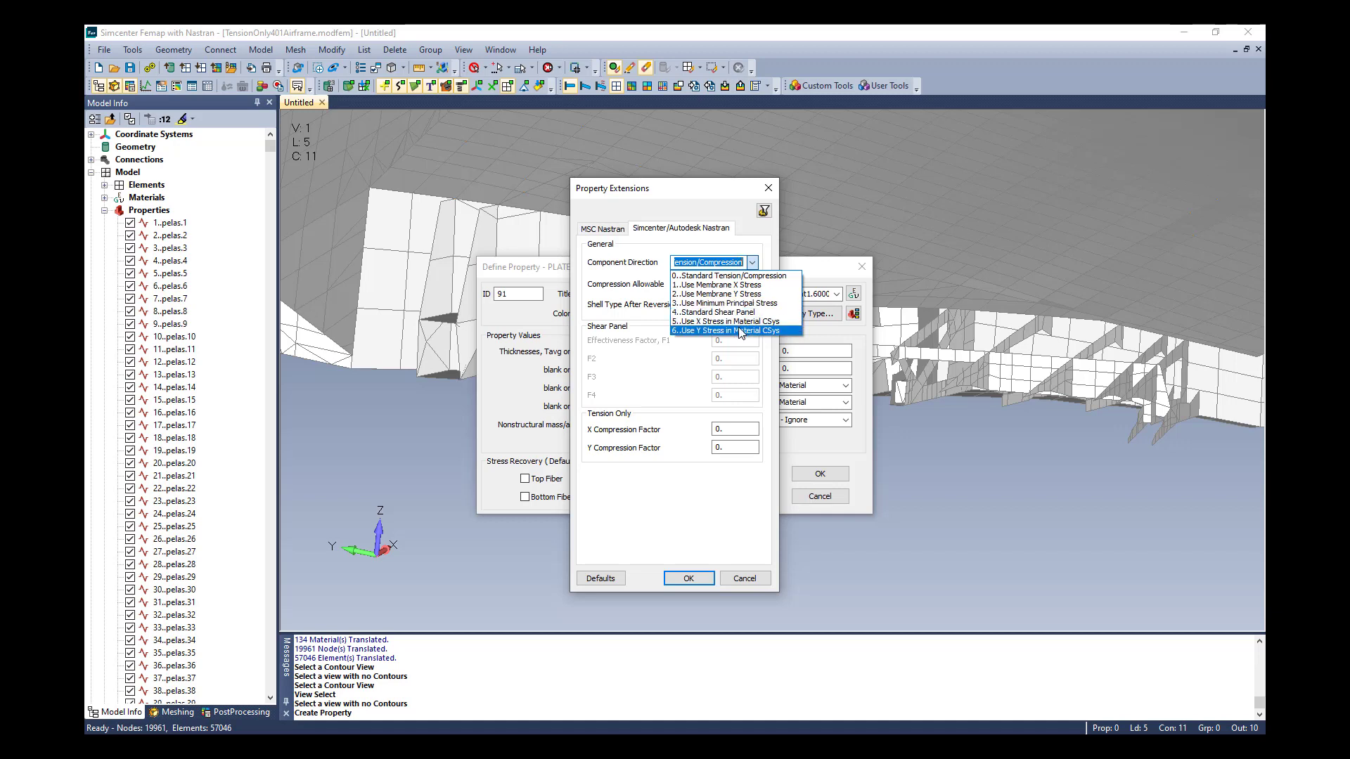
left_click(739, 286)
left_click(735, 284)
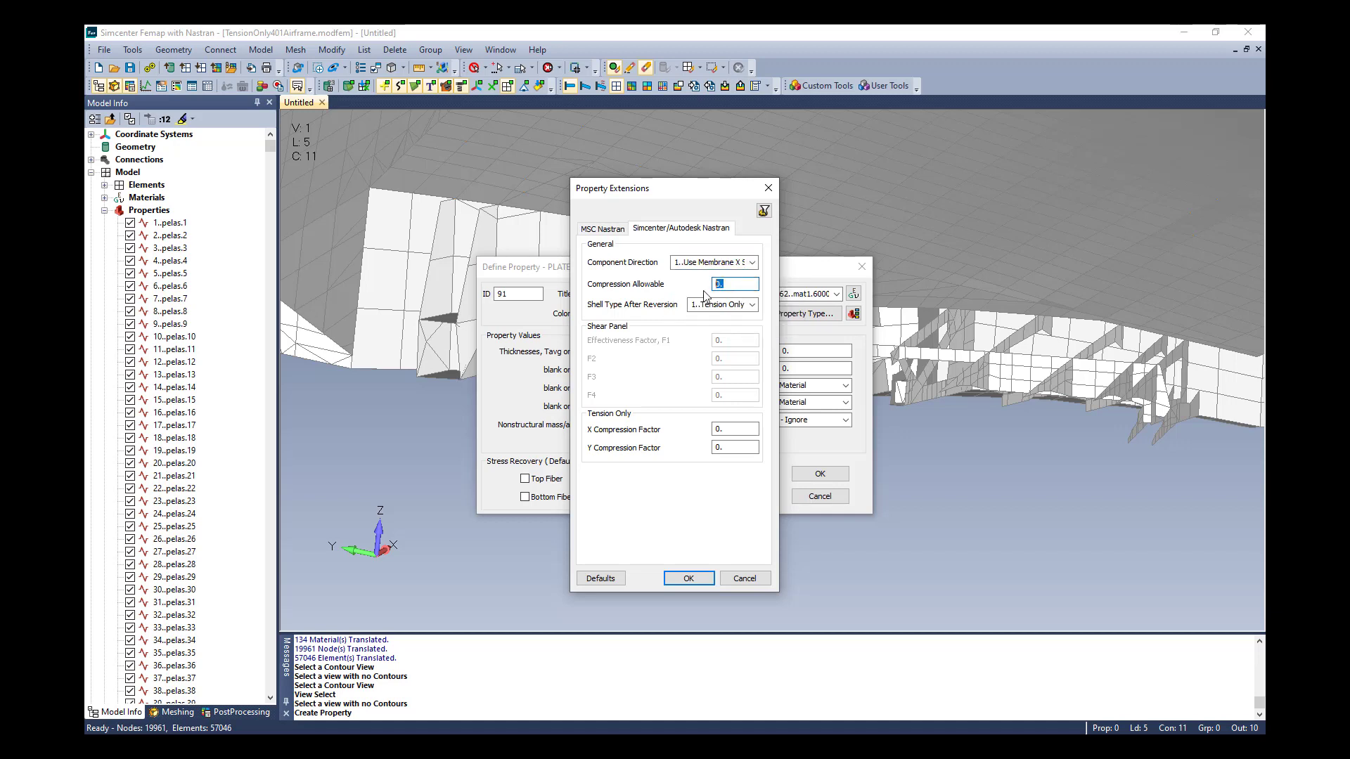
type("3000")
left_click(688, 578)
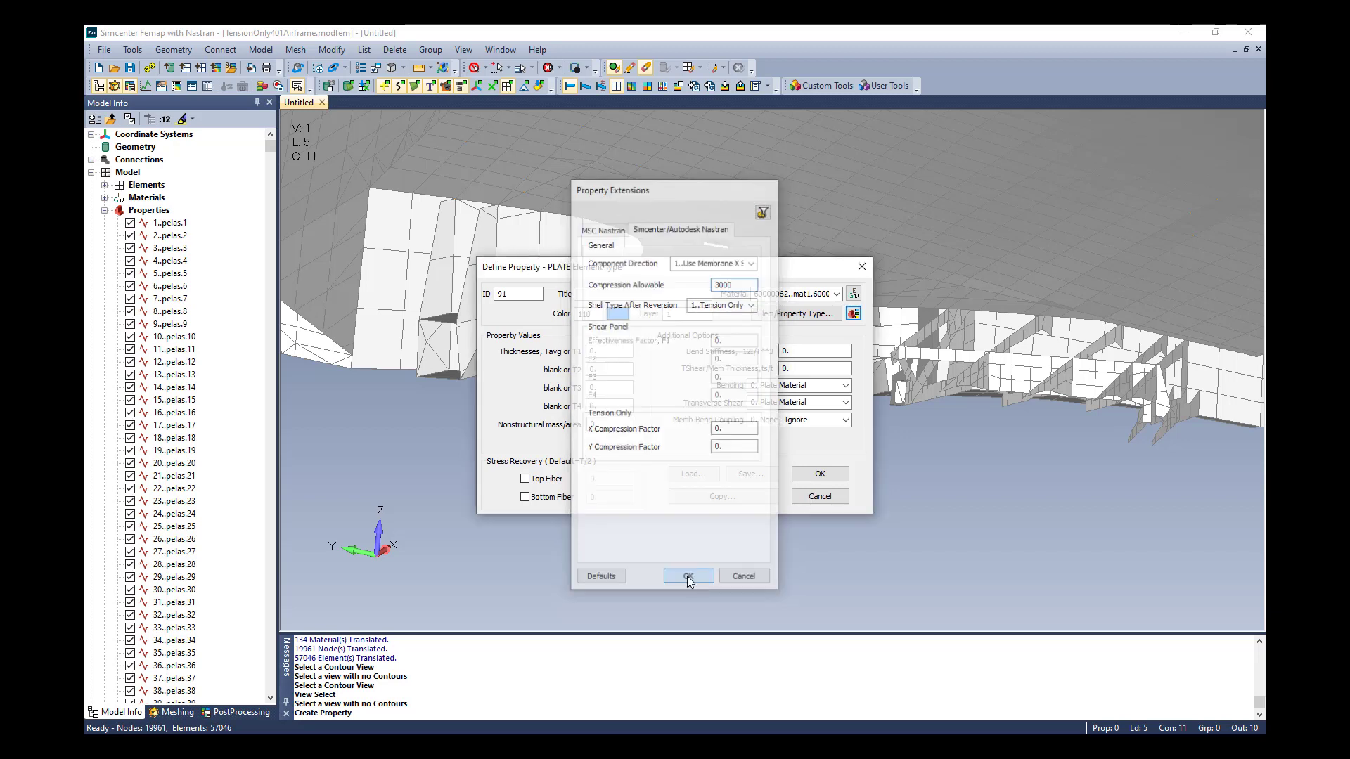
left_click(816, 477)
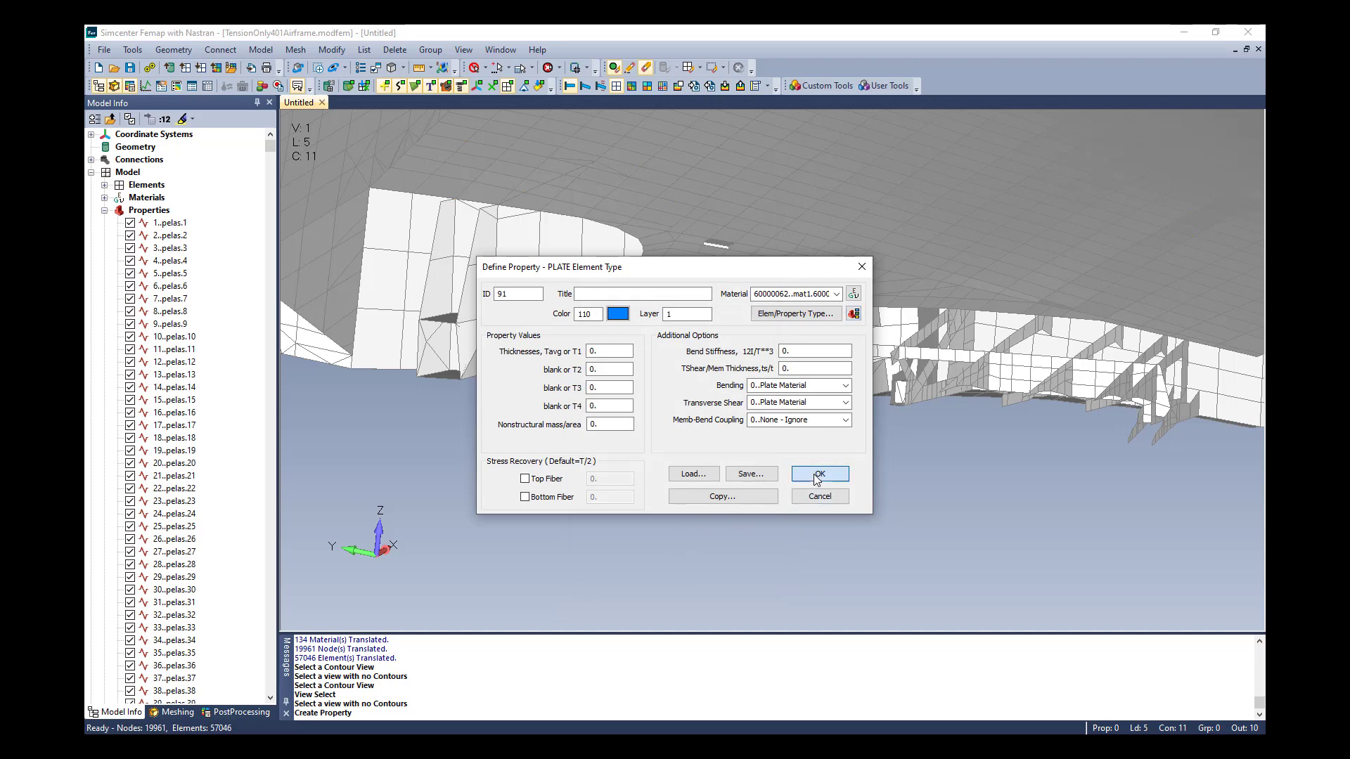
left_click(818, 497)
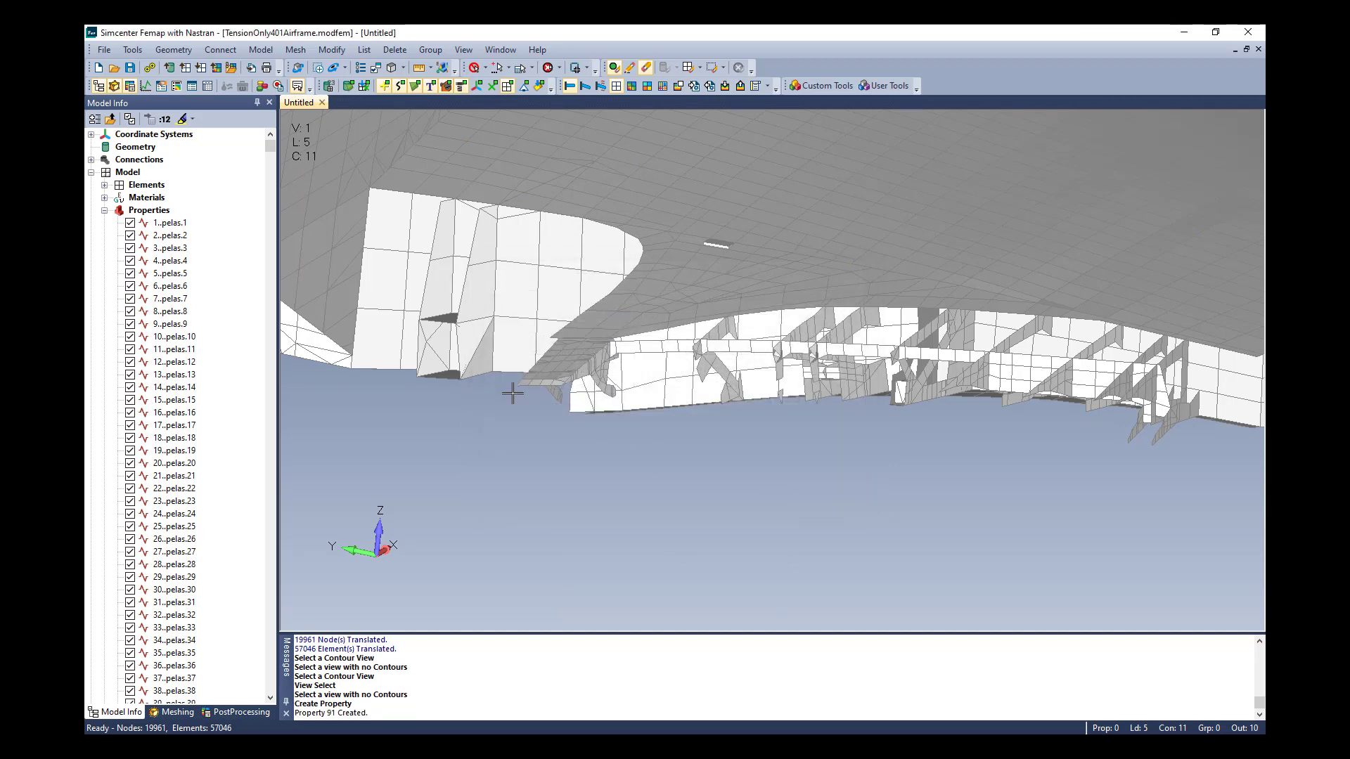
Enable the TENSOQD parameter in the Nastran bulk data options of the multi-step analysis set
left_click(262, 51)
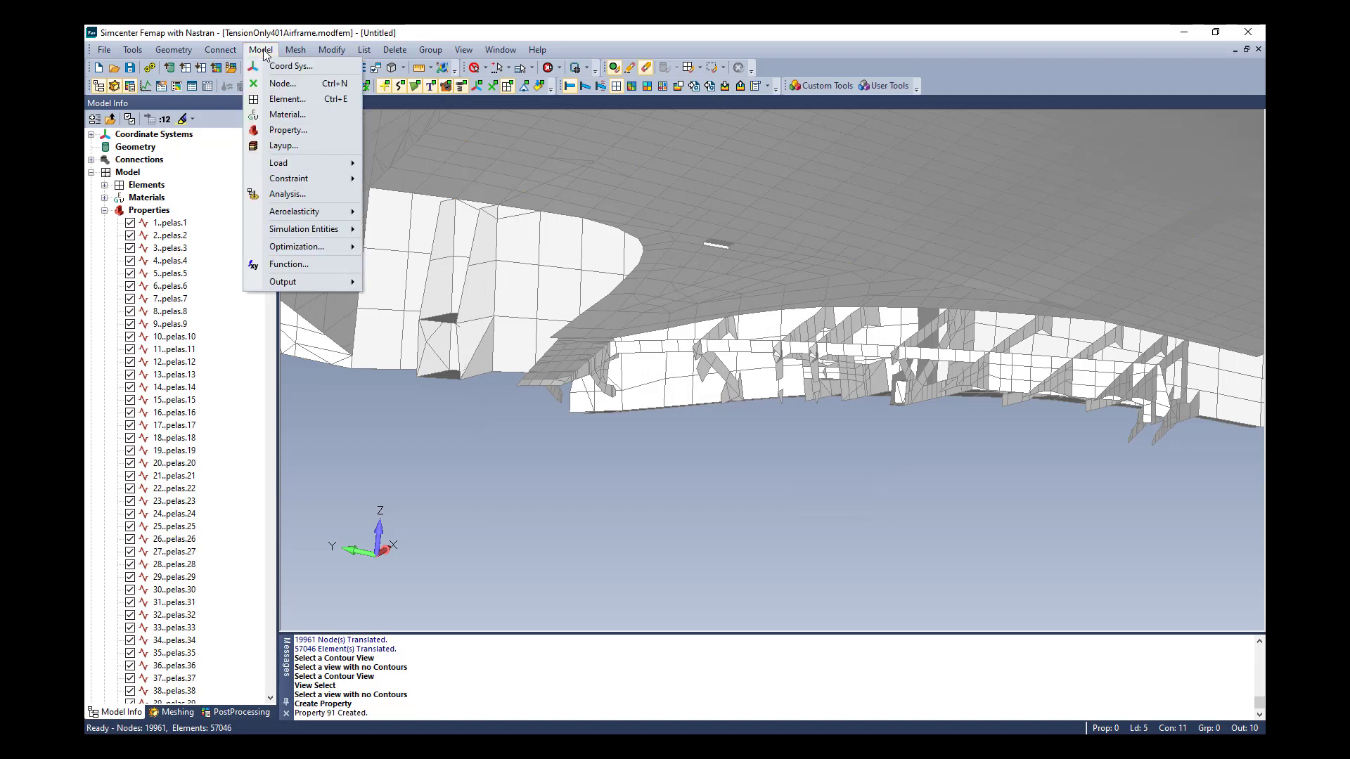
left_click(287, 195)
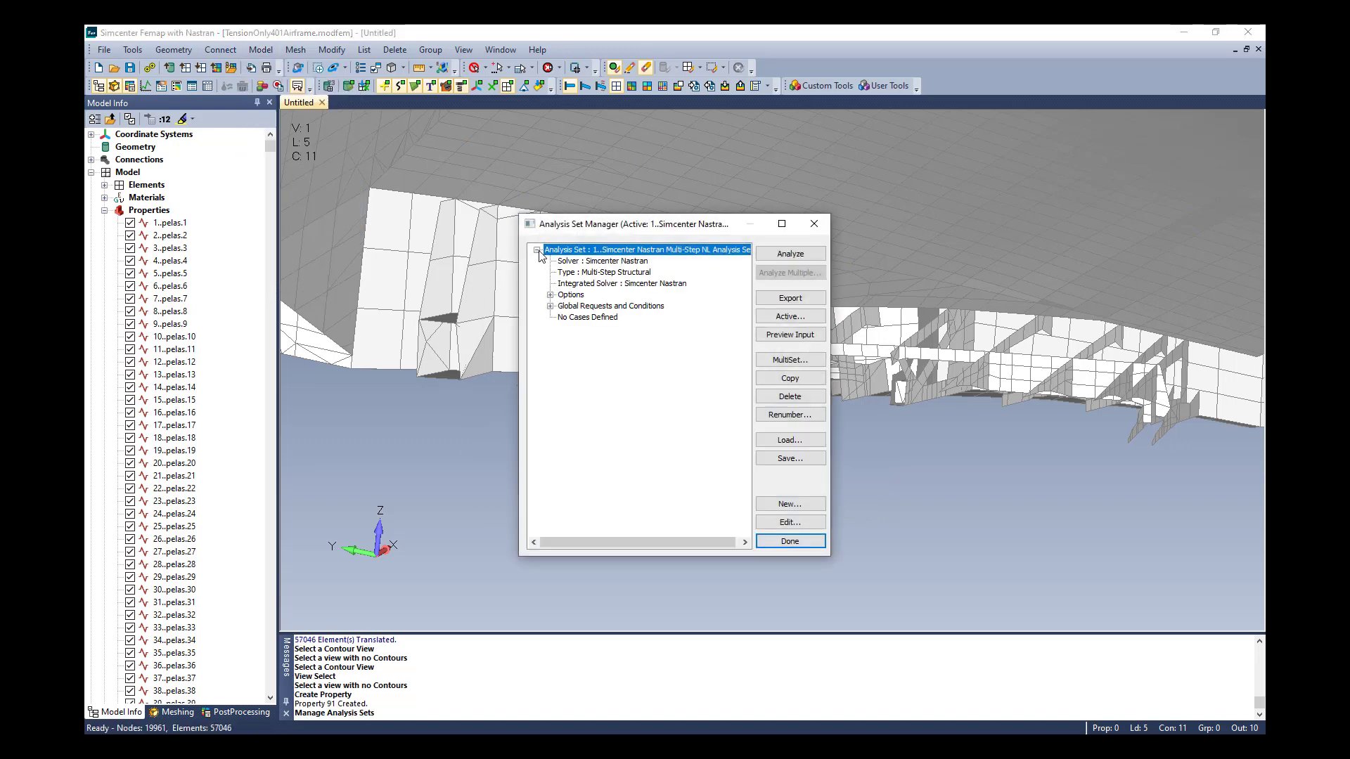
left_click(551, 294)
left_click(583, 318)
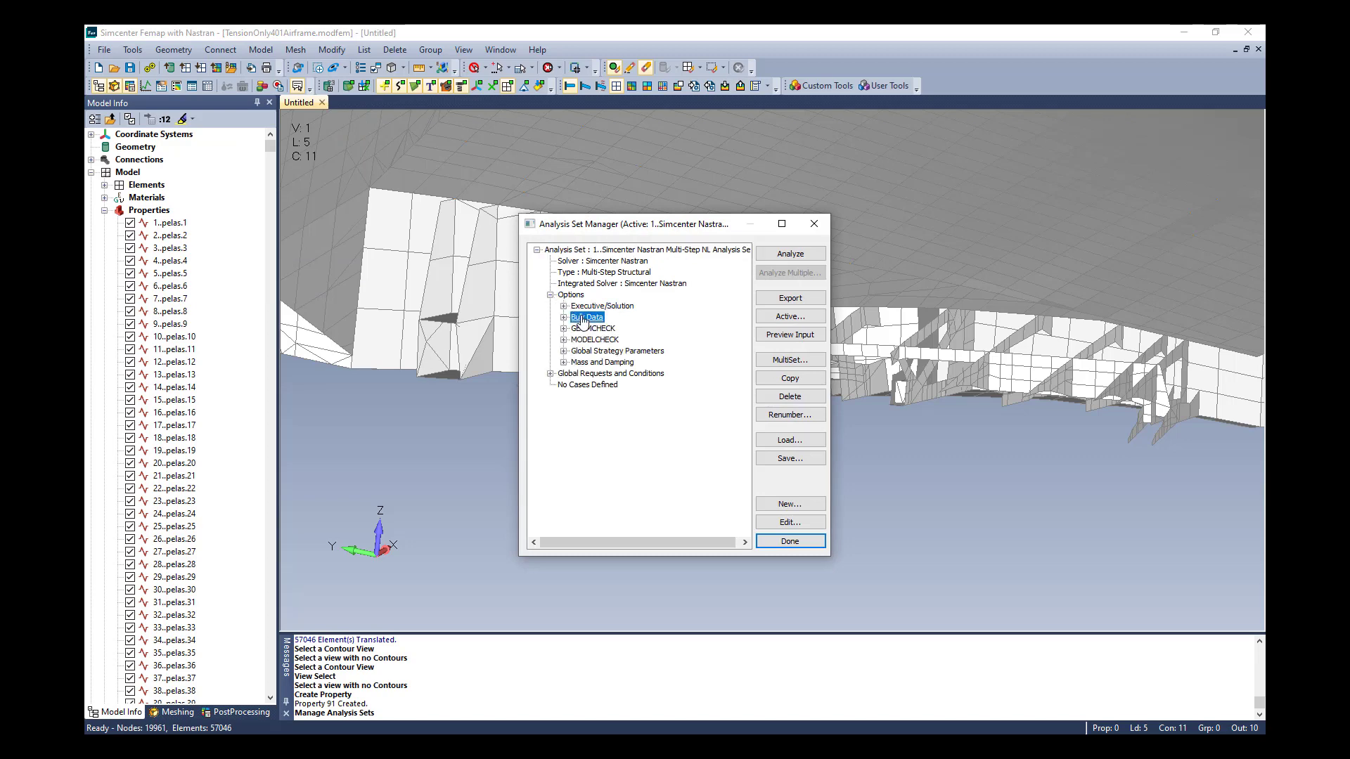
left_click(791, 524)
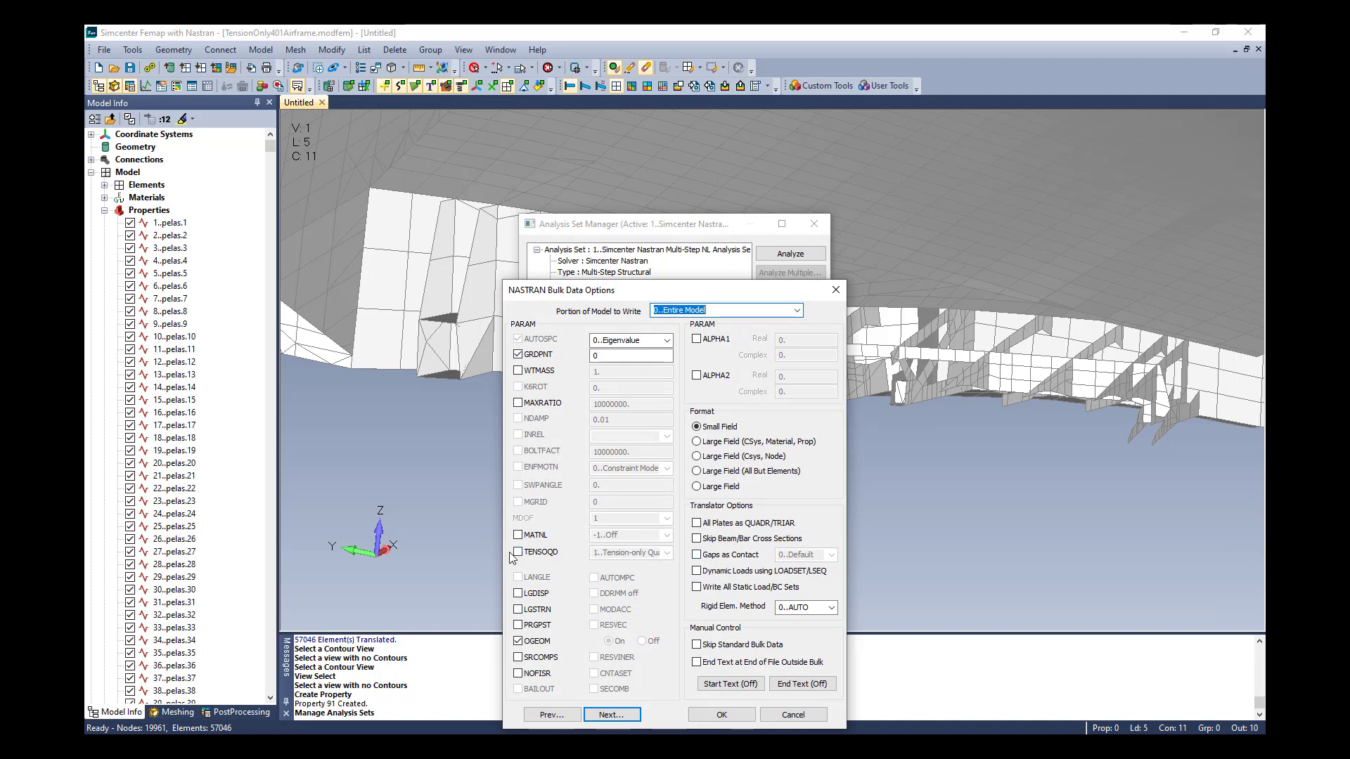
left_click(519, 553)
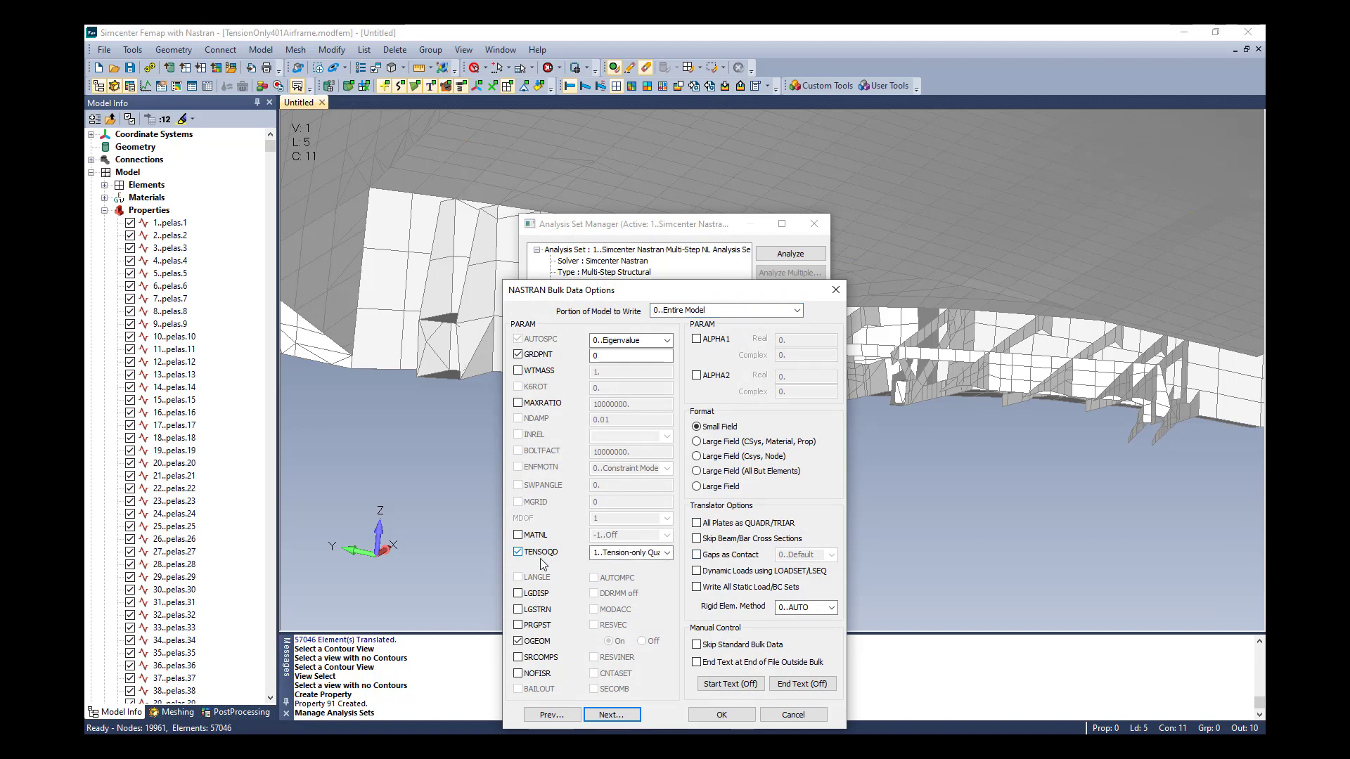
Try Invoke conversion behavior for TENSOQD, set it to 1..Tension-only Quad behaves as shell, and accept the bulk data options
left_click(667, 553)
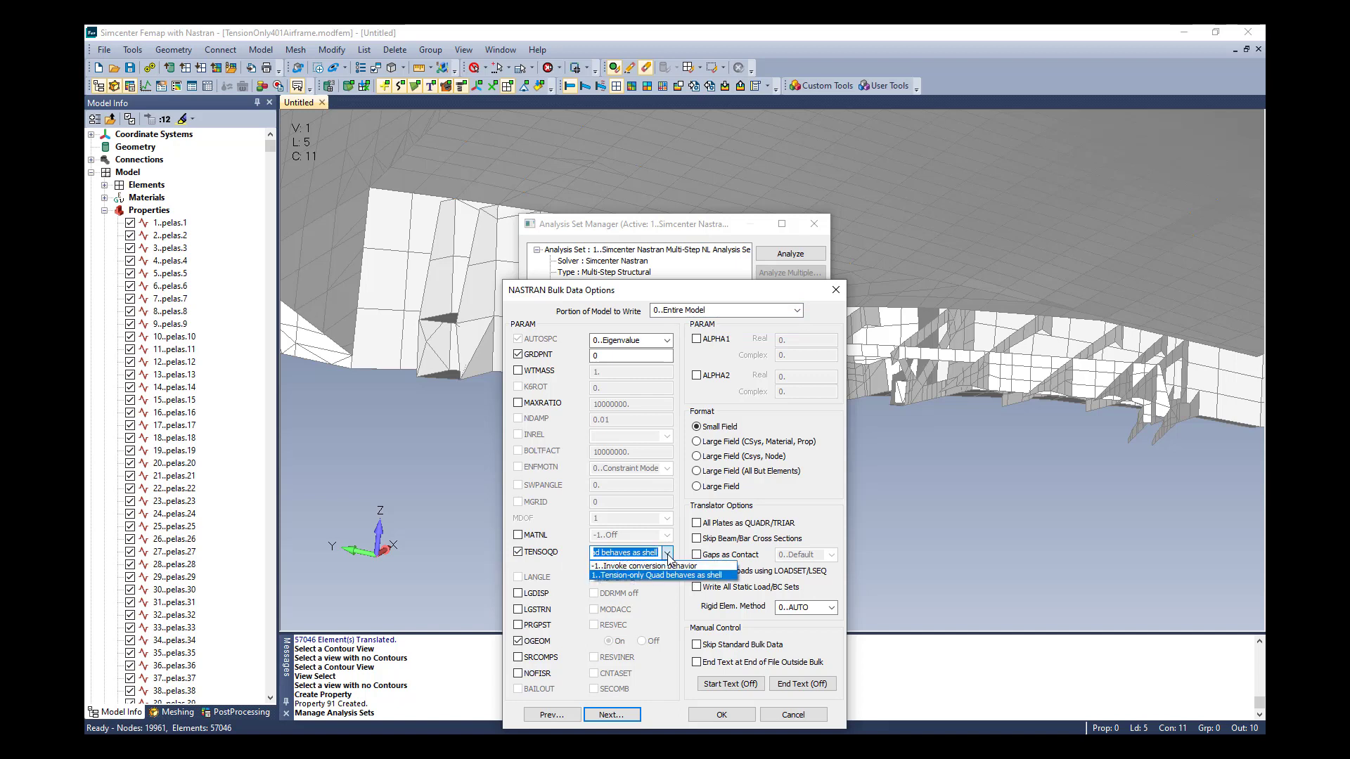
left_click_drag(649, 553, 522, 552)
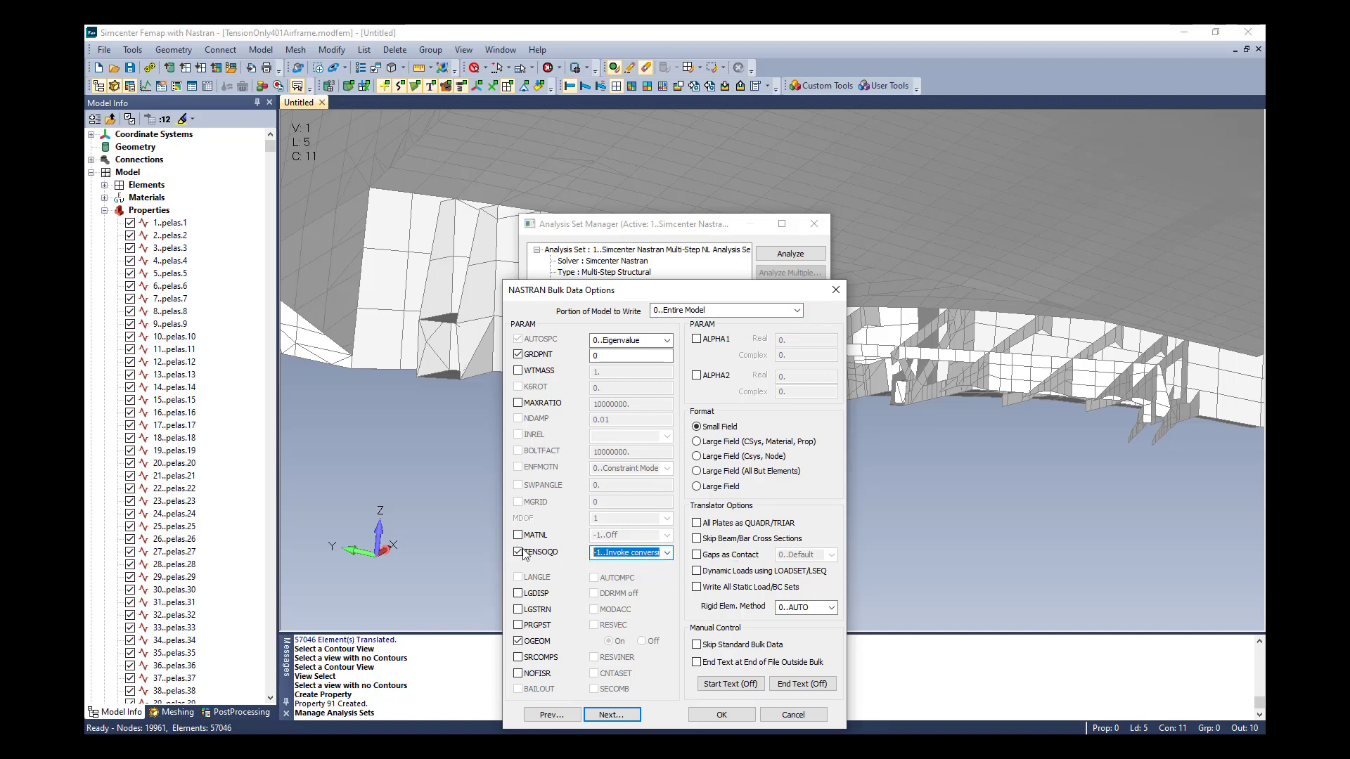
left_click(667, 553)
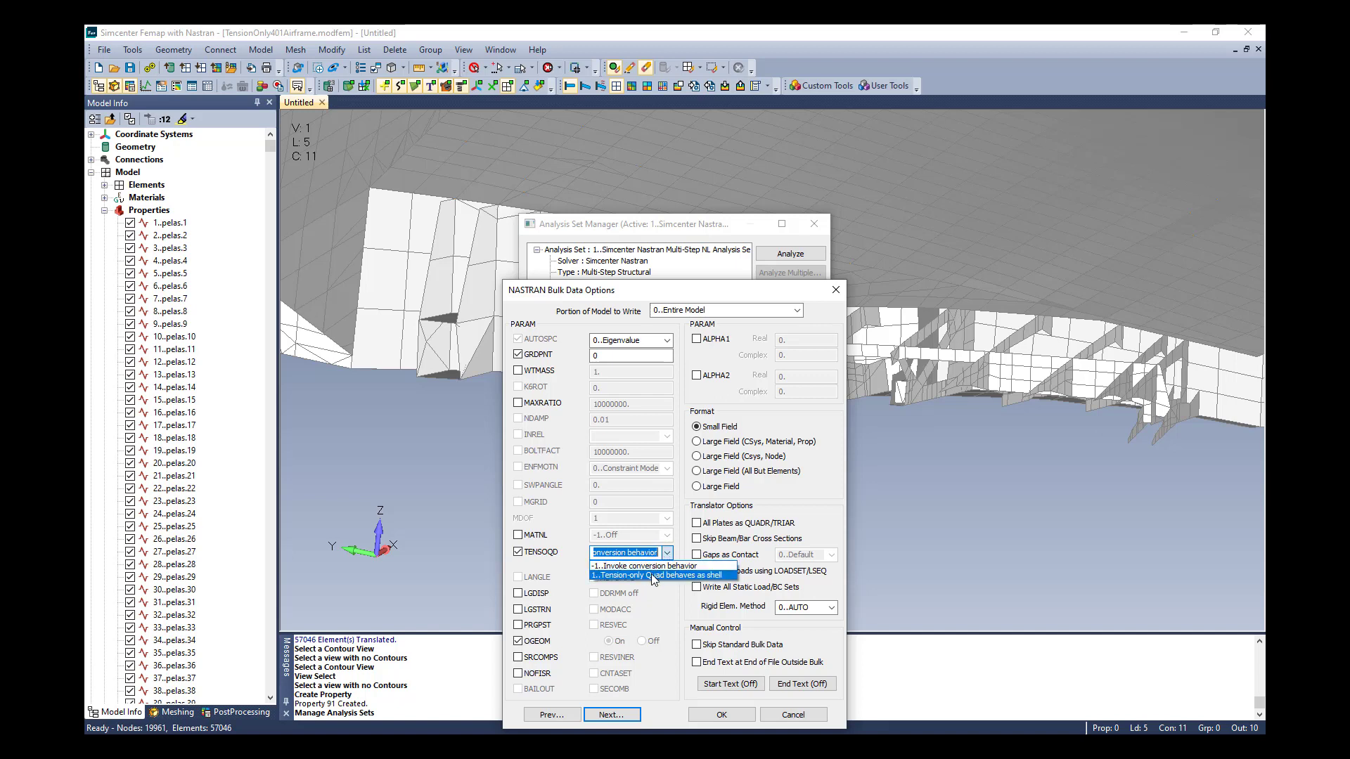
left_click(651, 574)
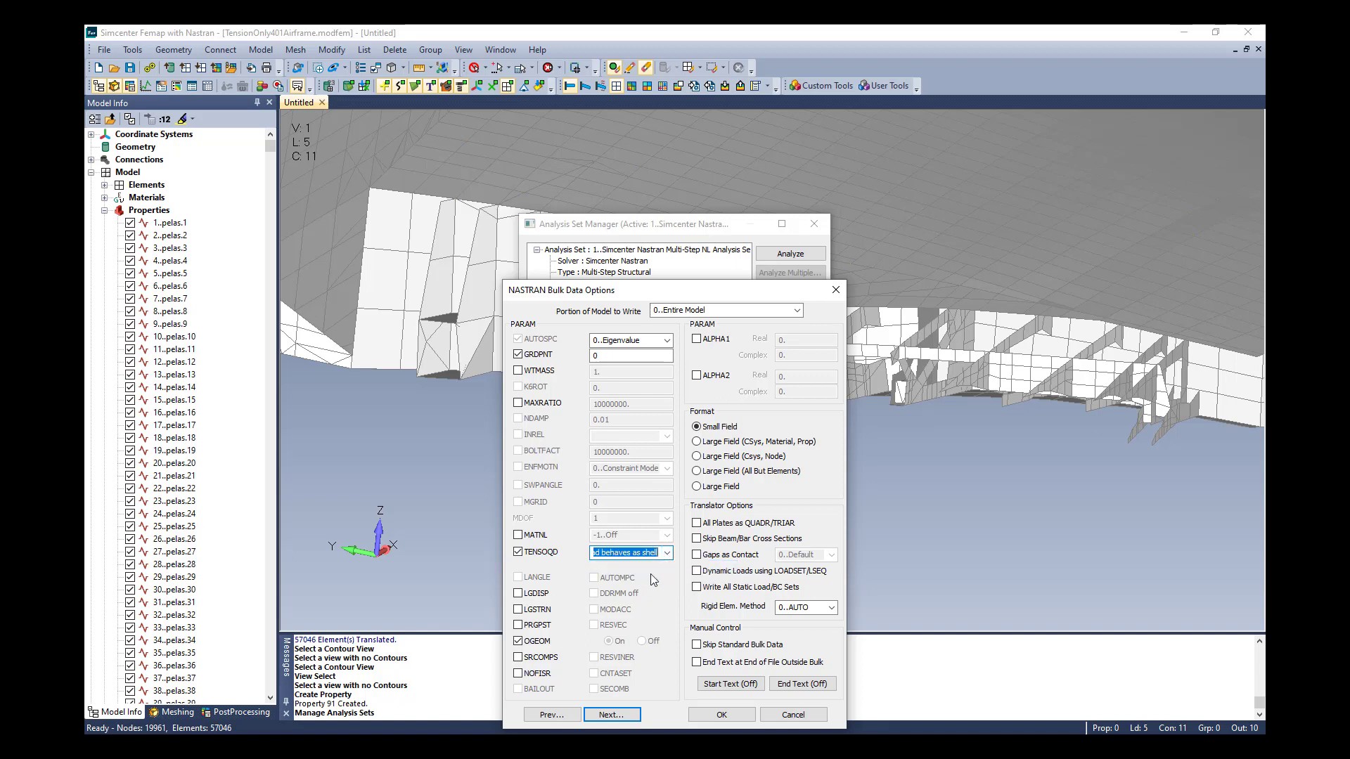
left_click(725, 715)
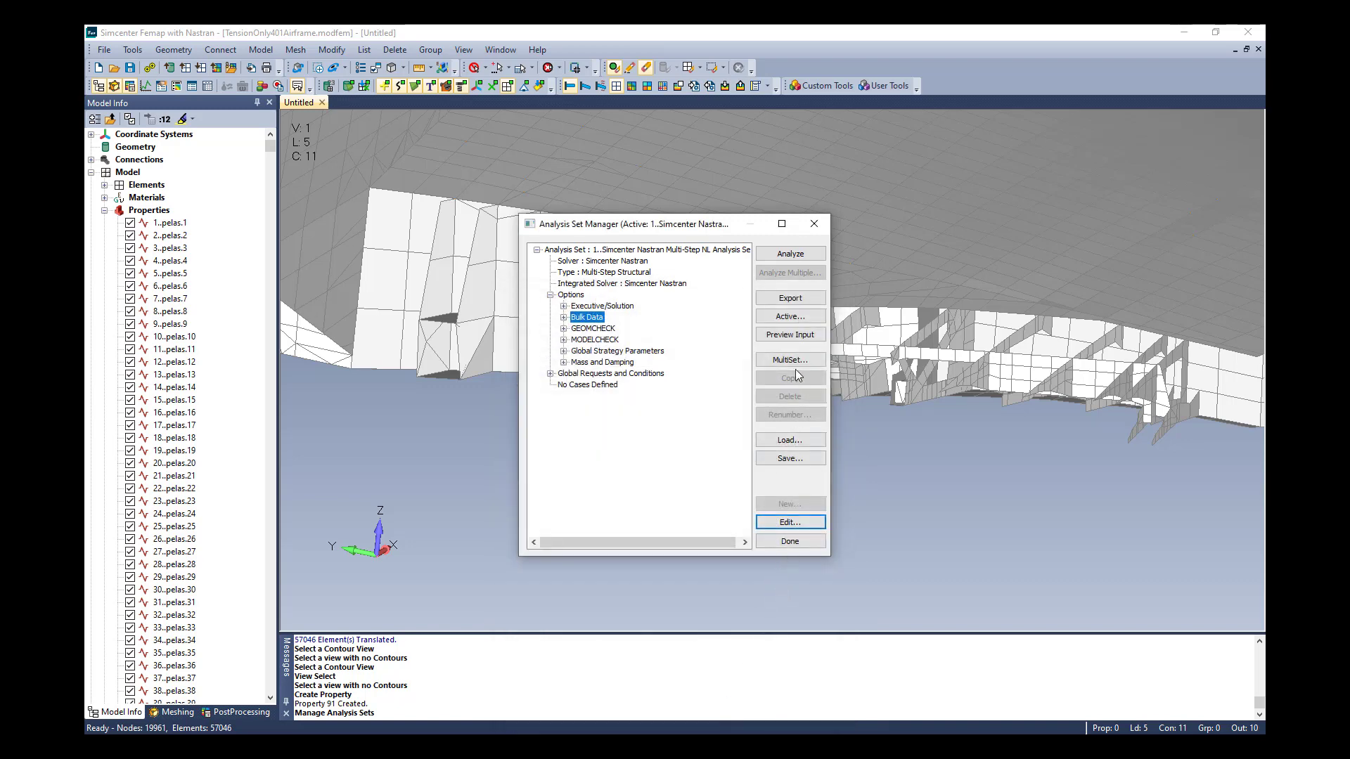
Preview the analysis input file, highlight the ESHLPNL(PLOT) = YES line in the case control, and close the analysis set manager
left_click(793, 336)
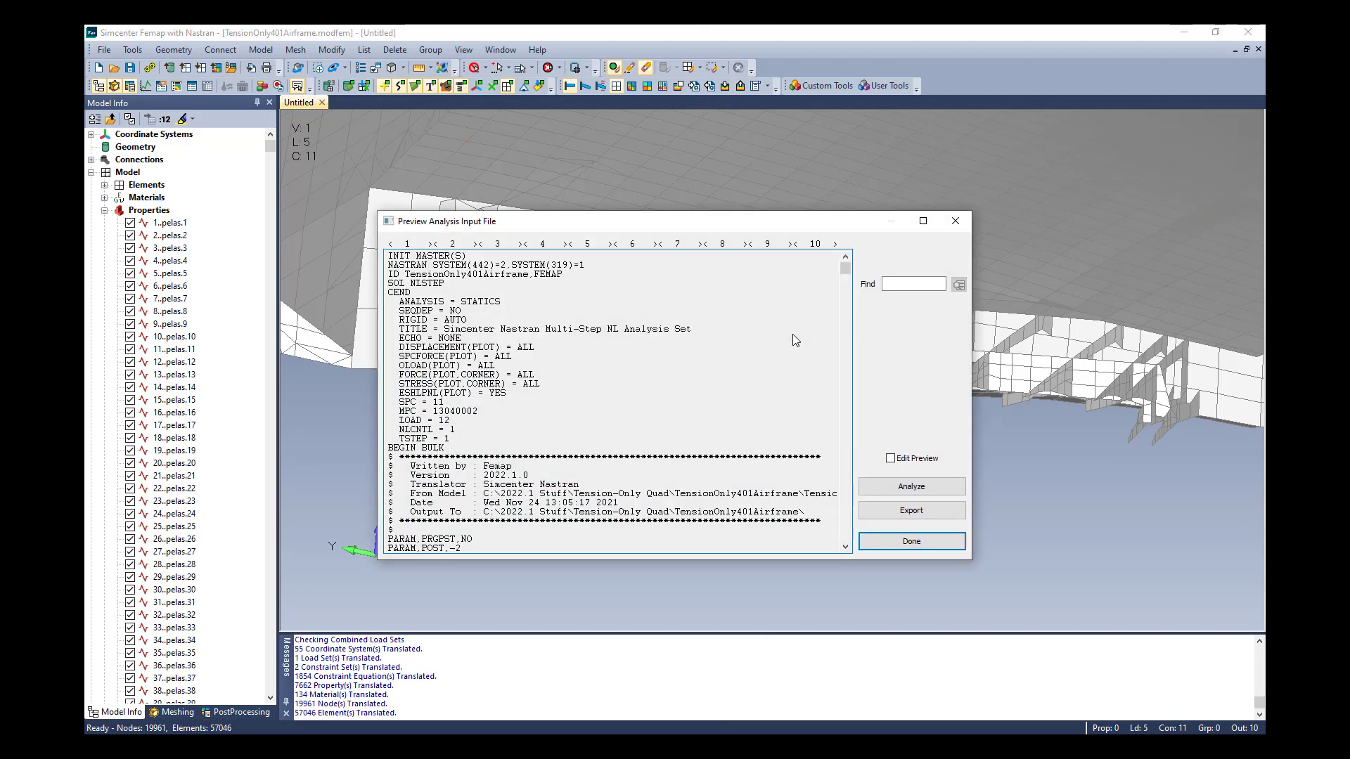
left_click_drag(513, 394, 400, 393)
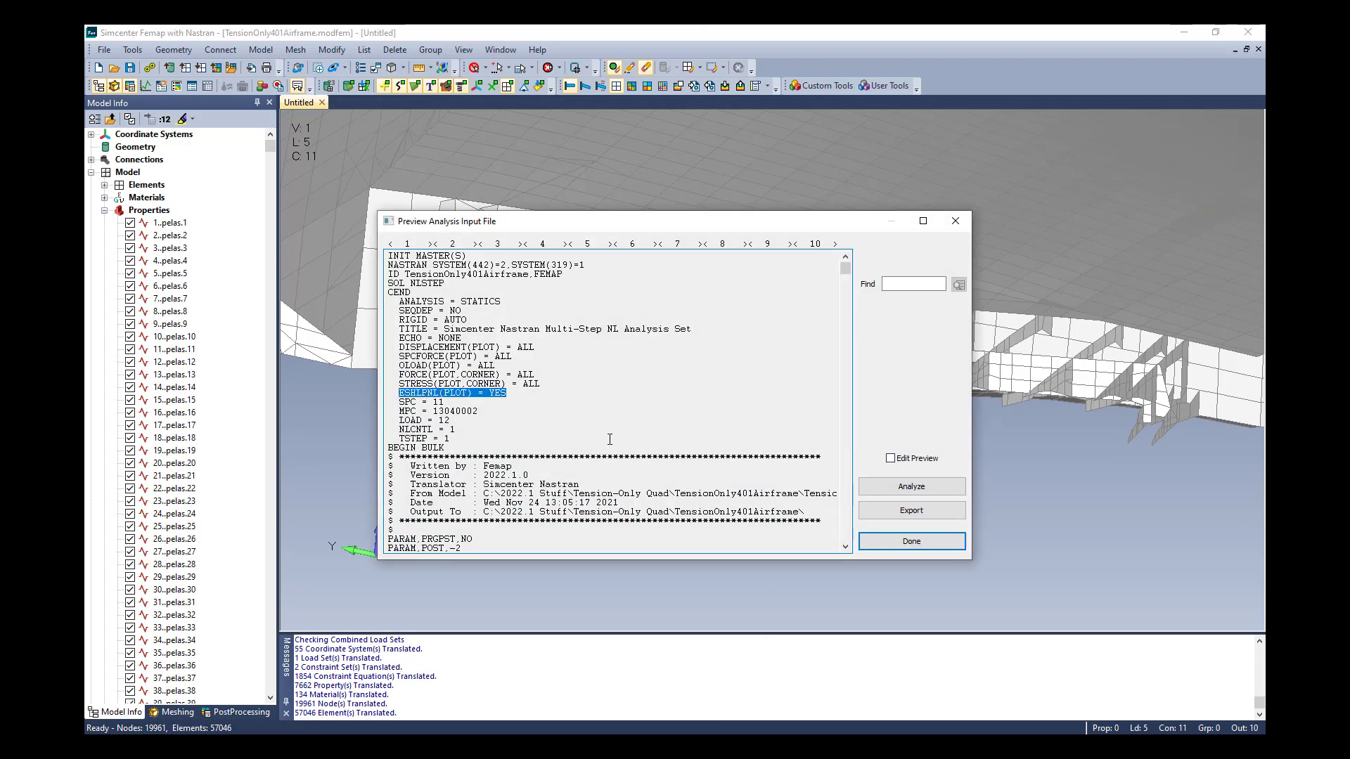
left_click(912, 542)
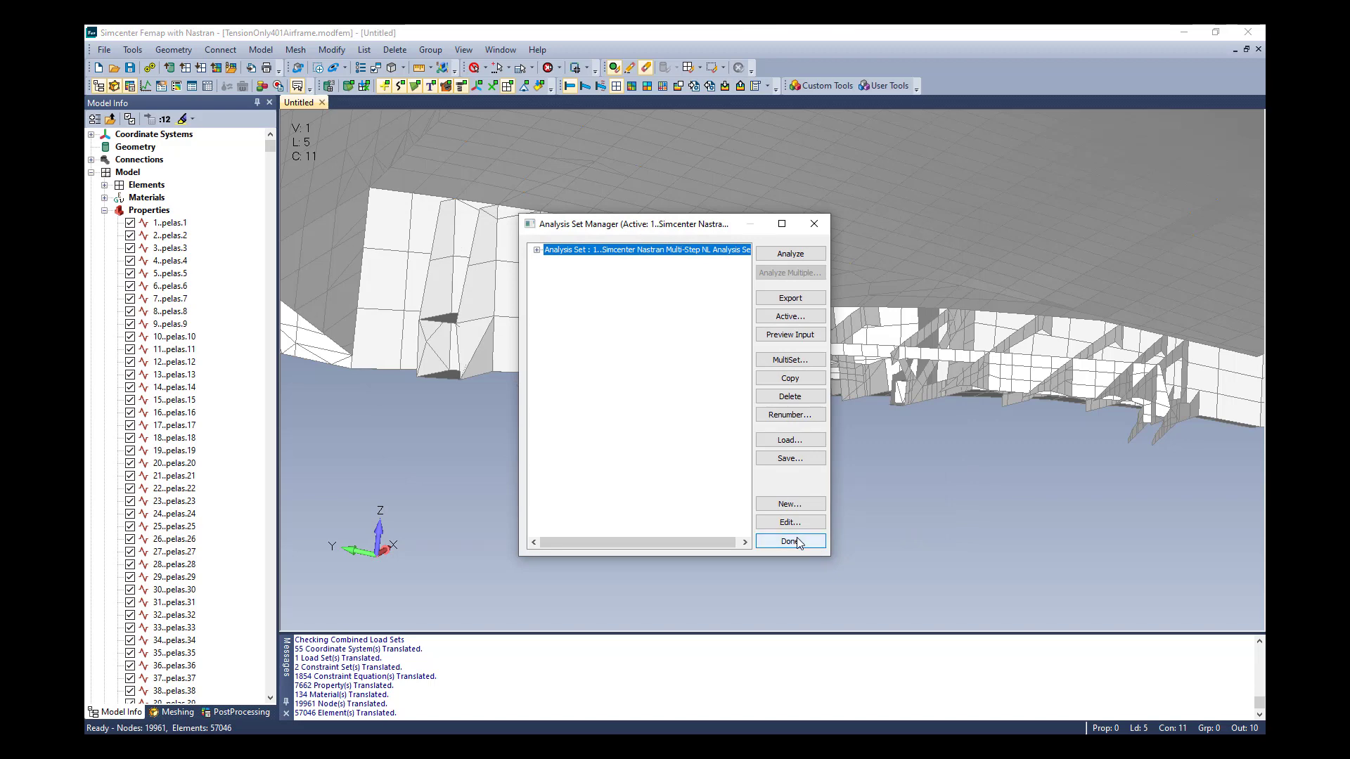
left_click(796, 542)
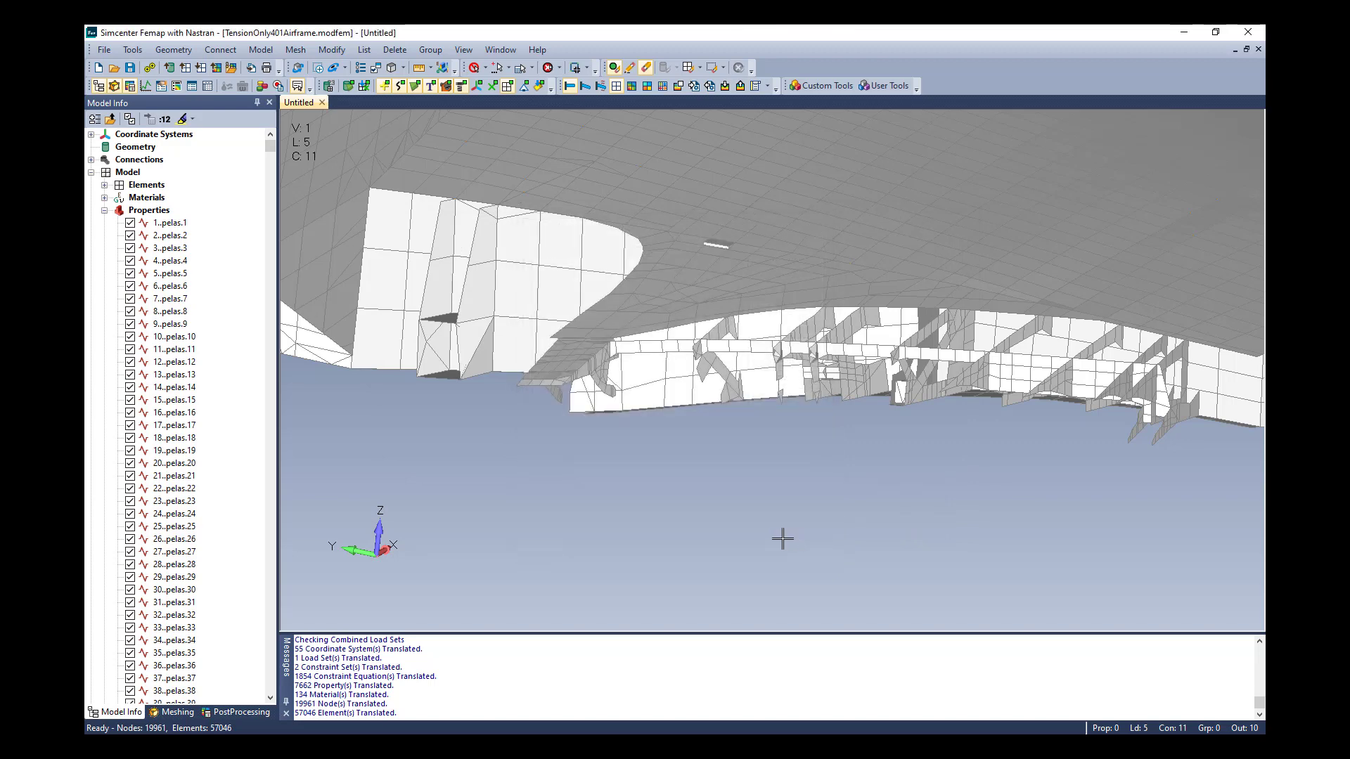
Display a contour of the airframe results using the 7033..Plate Top VonMises Stress output vector
left_click(631, 86)
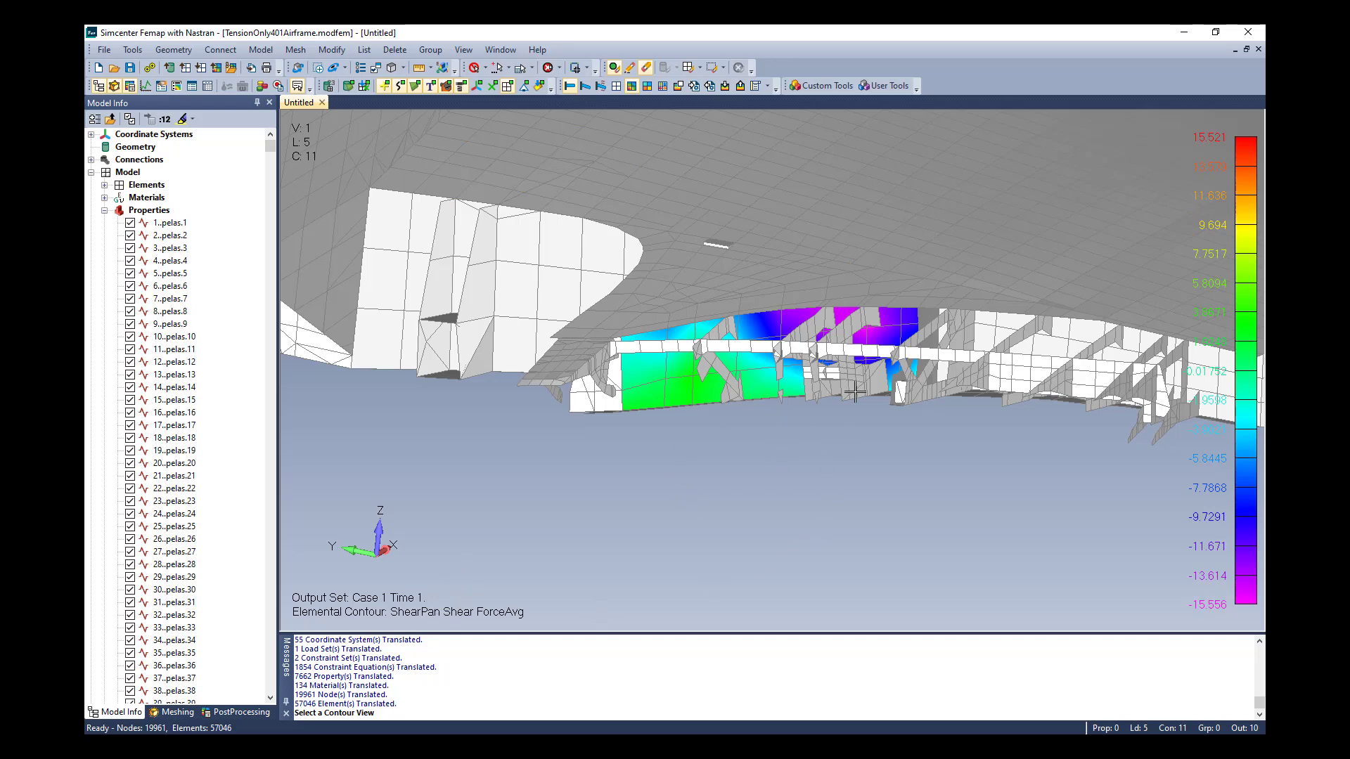
right_click(703, 324)
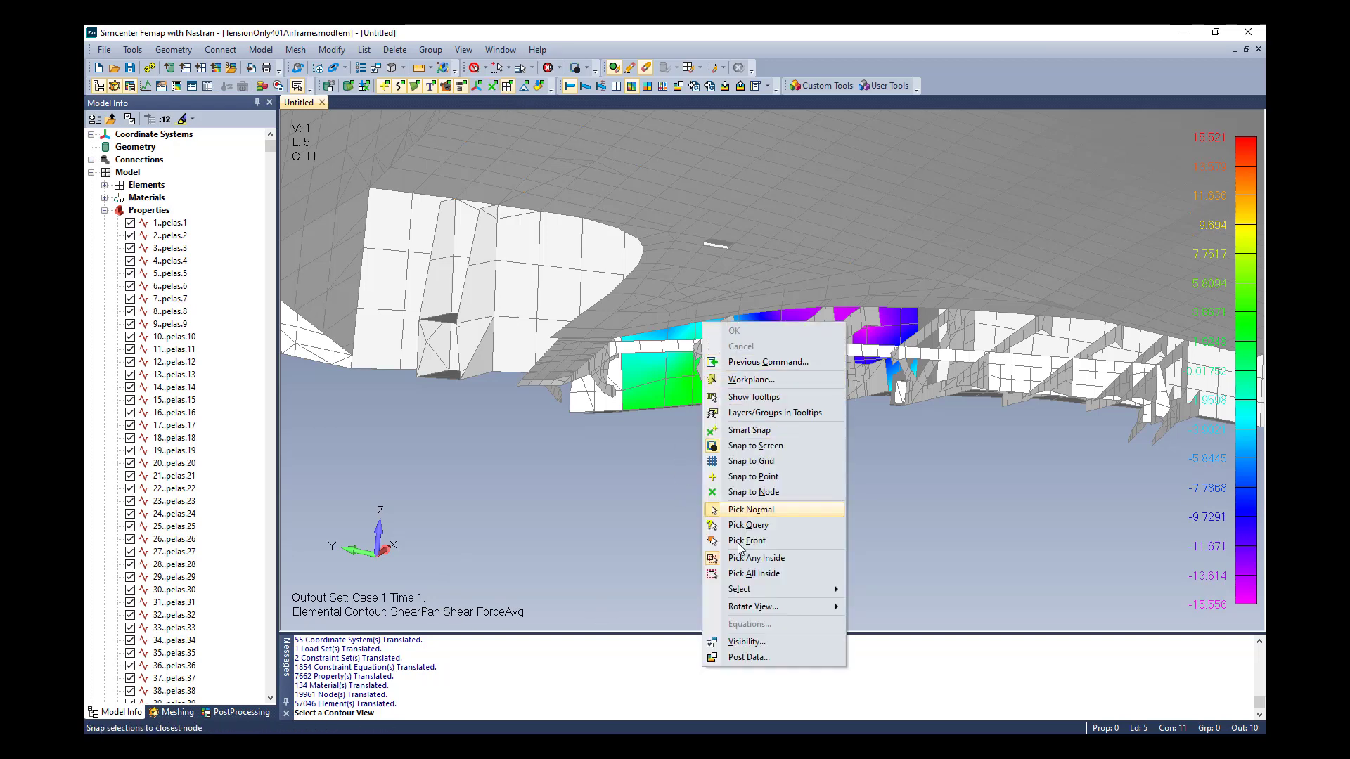
left_click(749, 656)
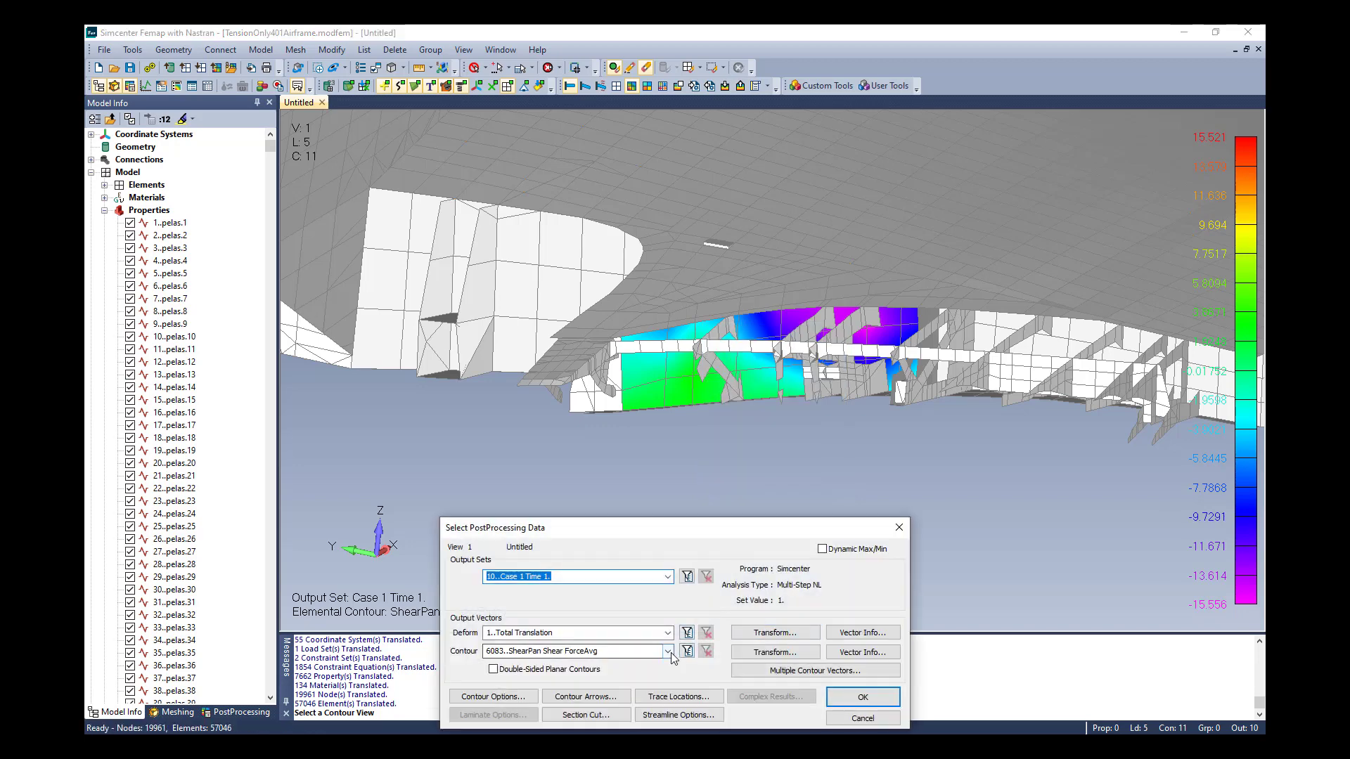
left_click(667, 651)
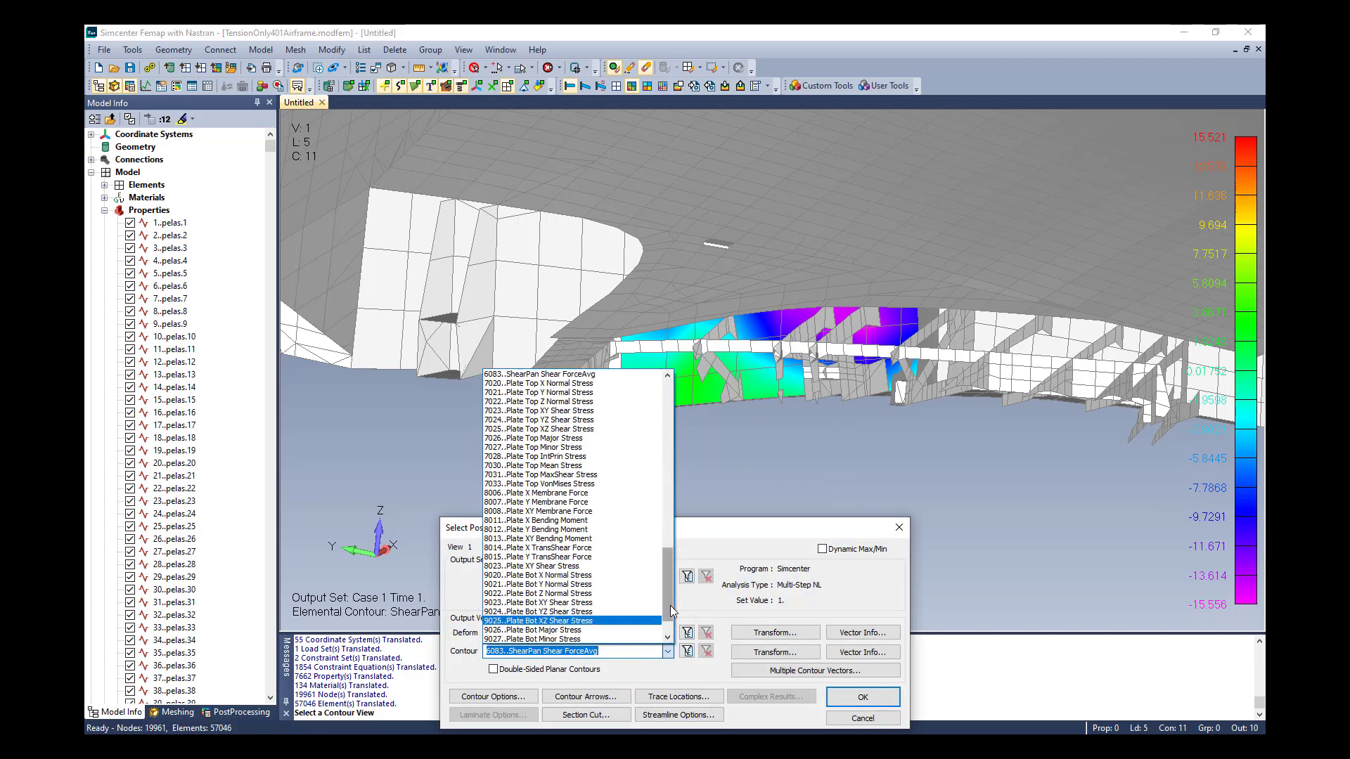
left_click_drag(669, 605, 672, 601)
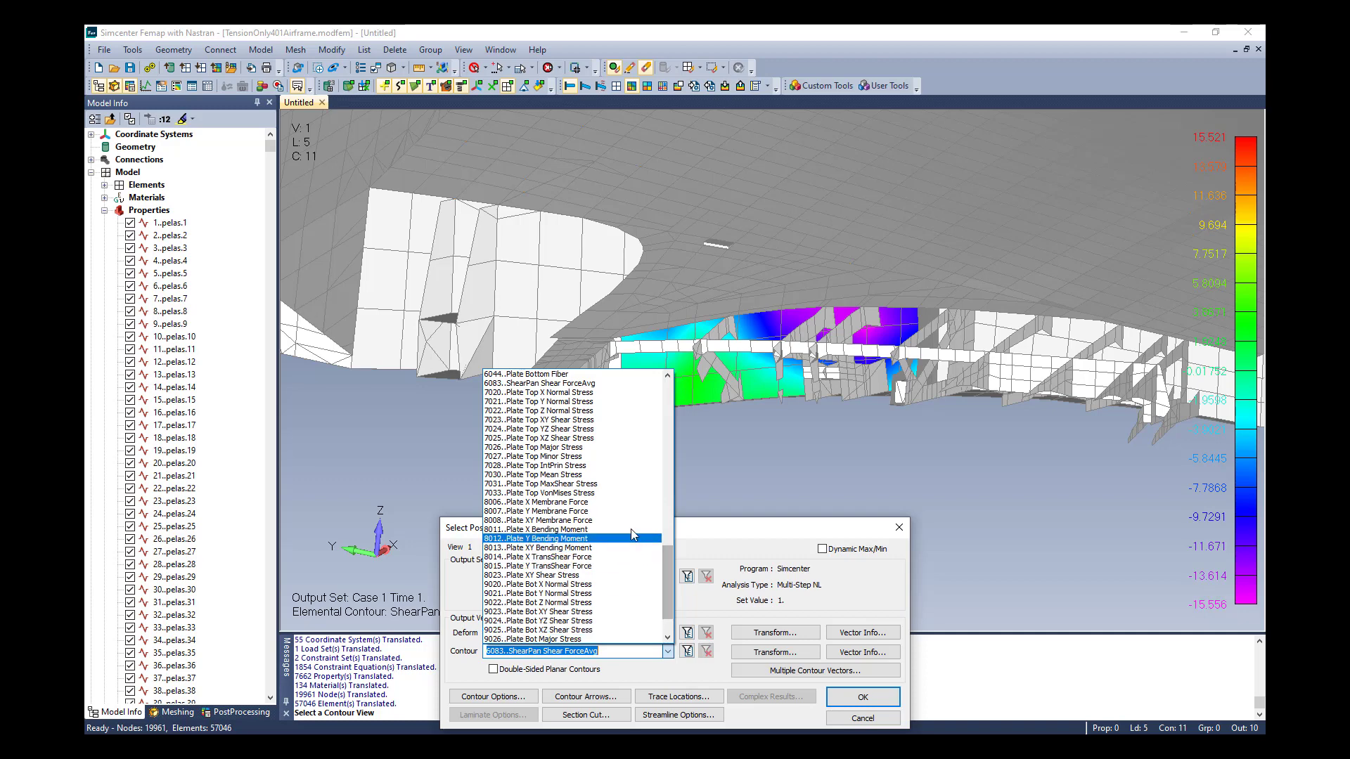
left_click(631, 493)
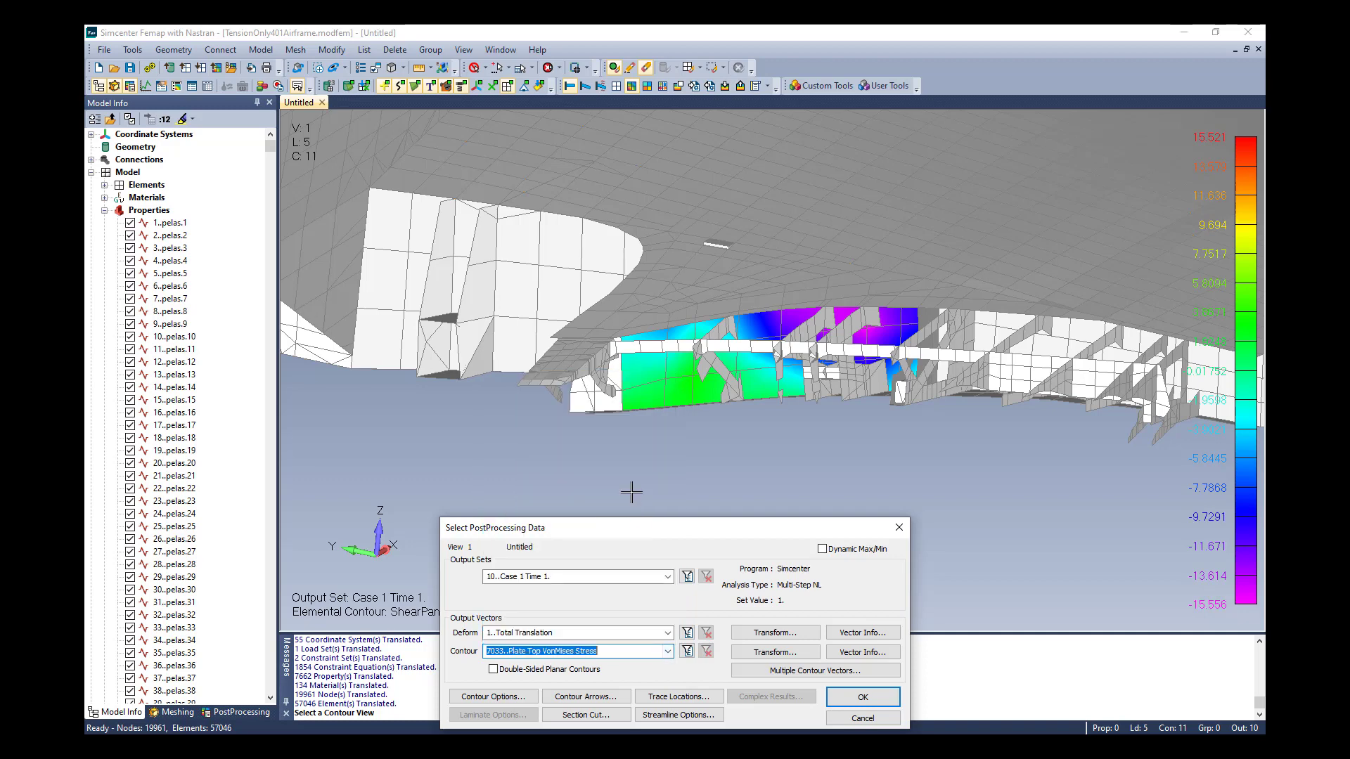
left_click(862, 697)
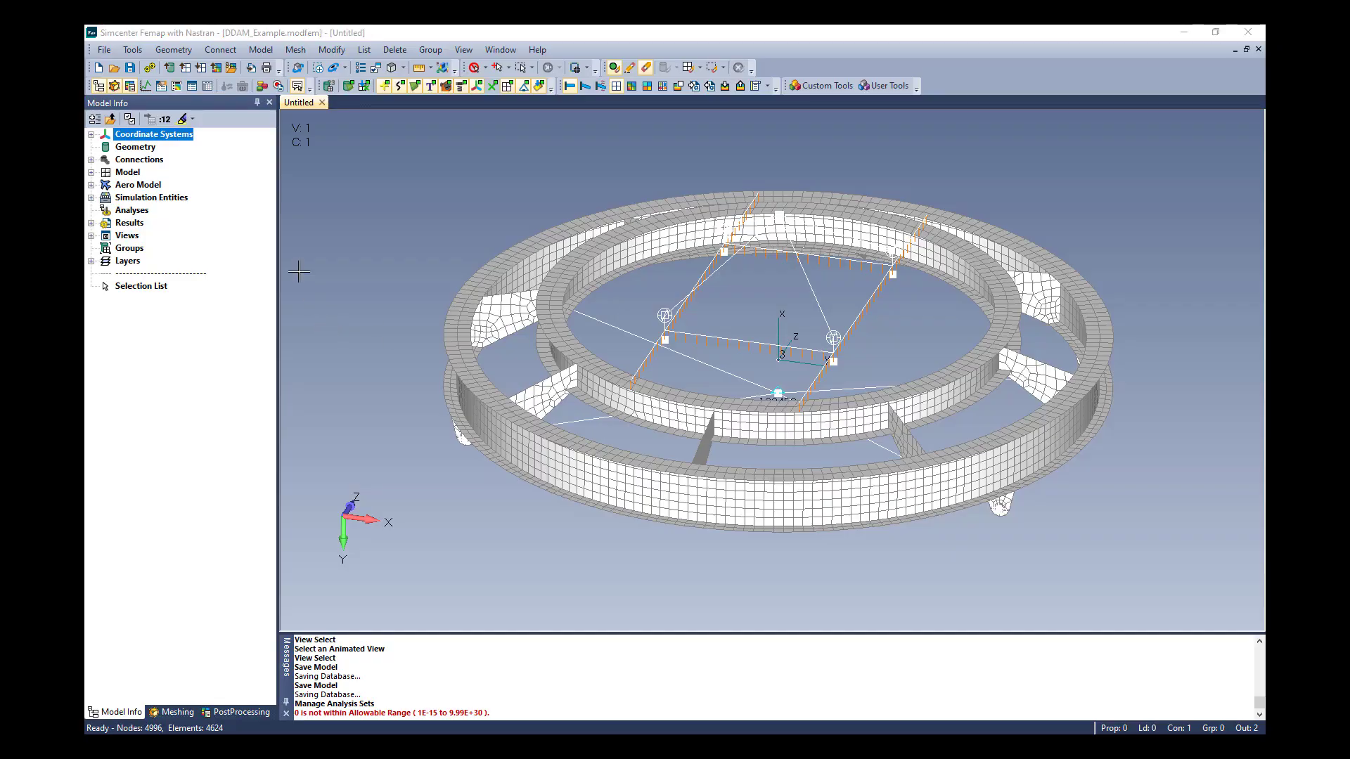
Create an untitled Simcenter Nastran analysis set of type 2..Normal Modes/Eigenvalue for the ring-shaped DDAM_Example model
left_click(260, 51)
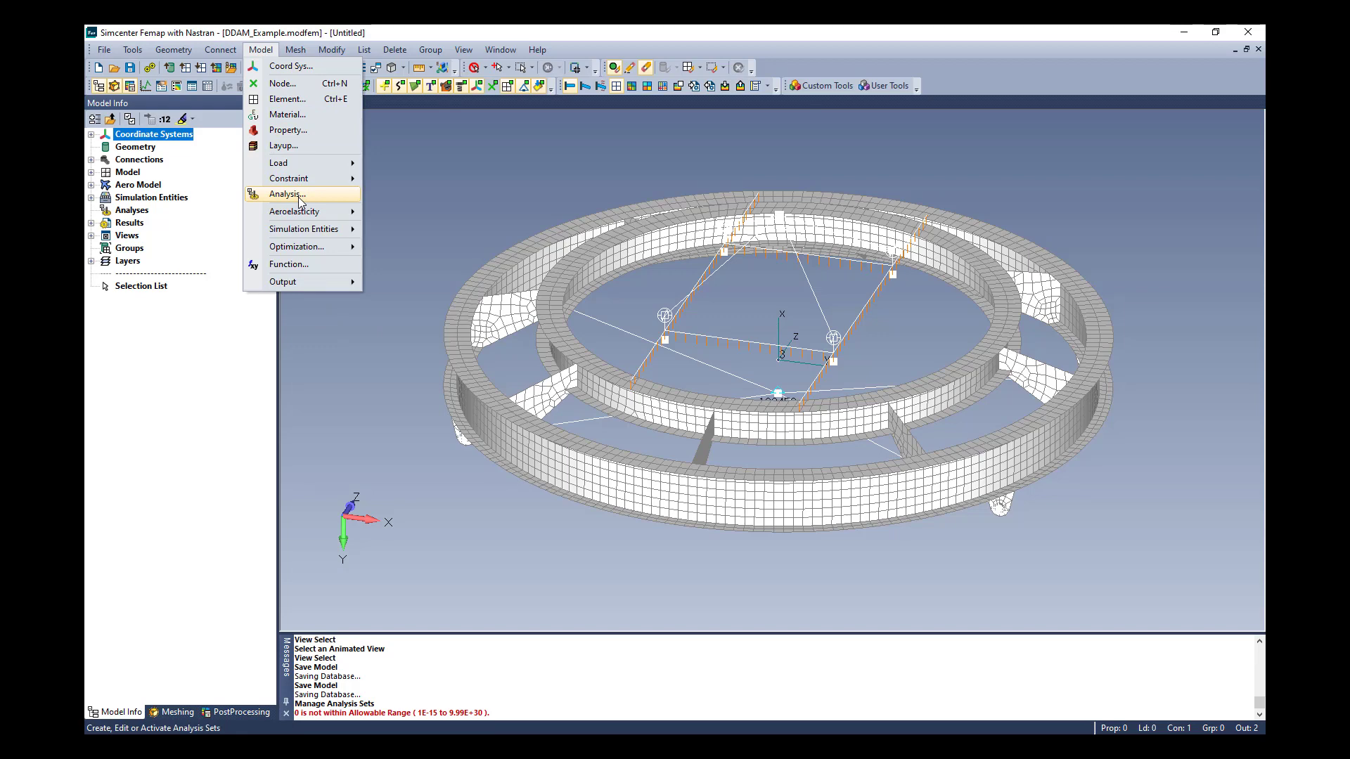
left_click(287, 194)
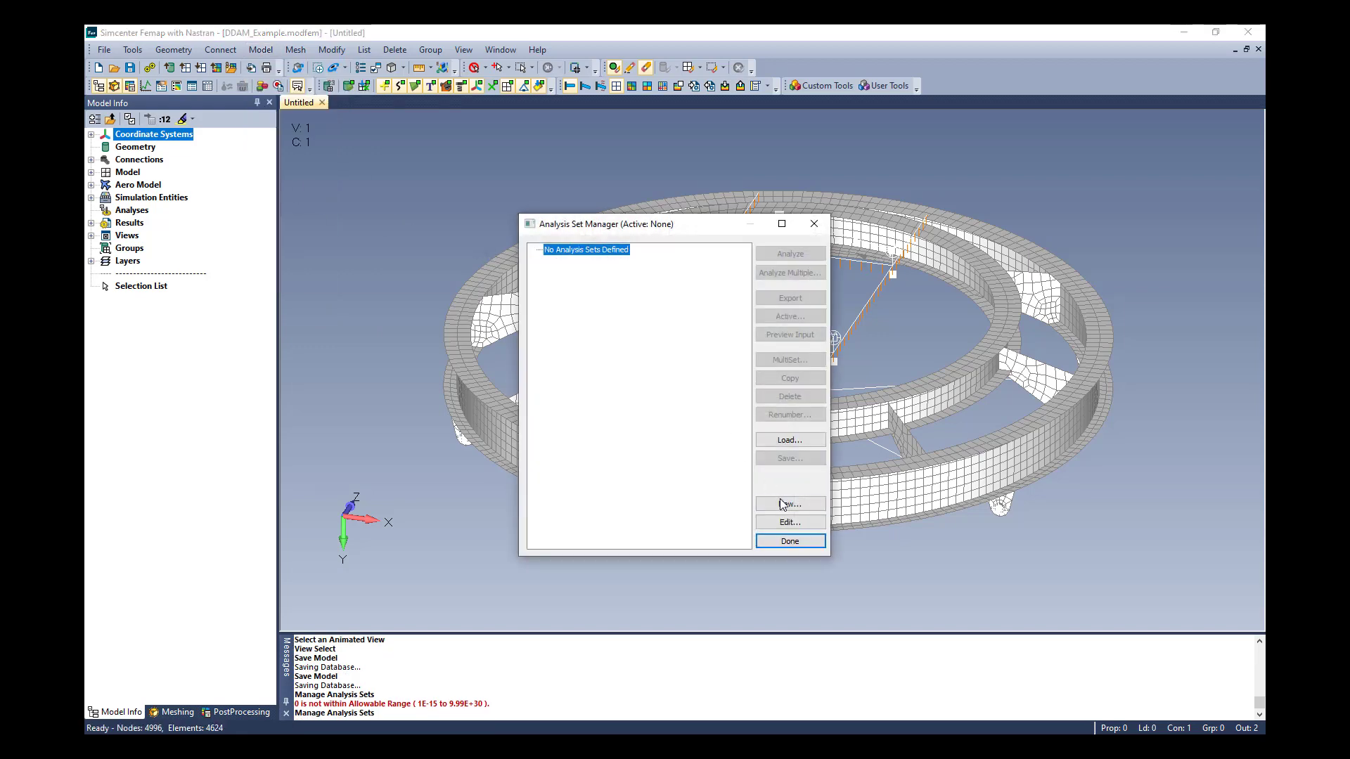
left_click(784, 505)
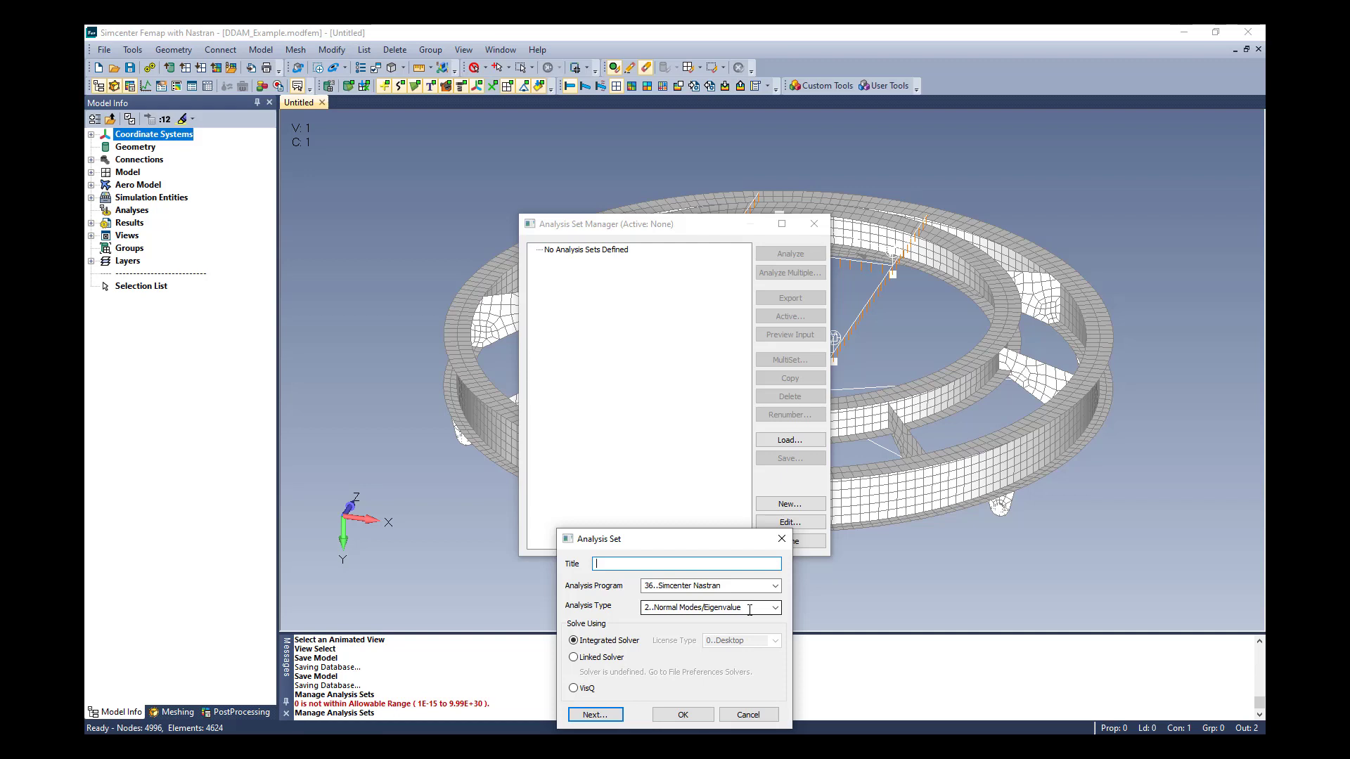
left_click(692, 714)
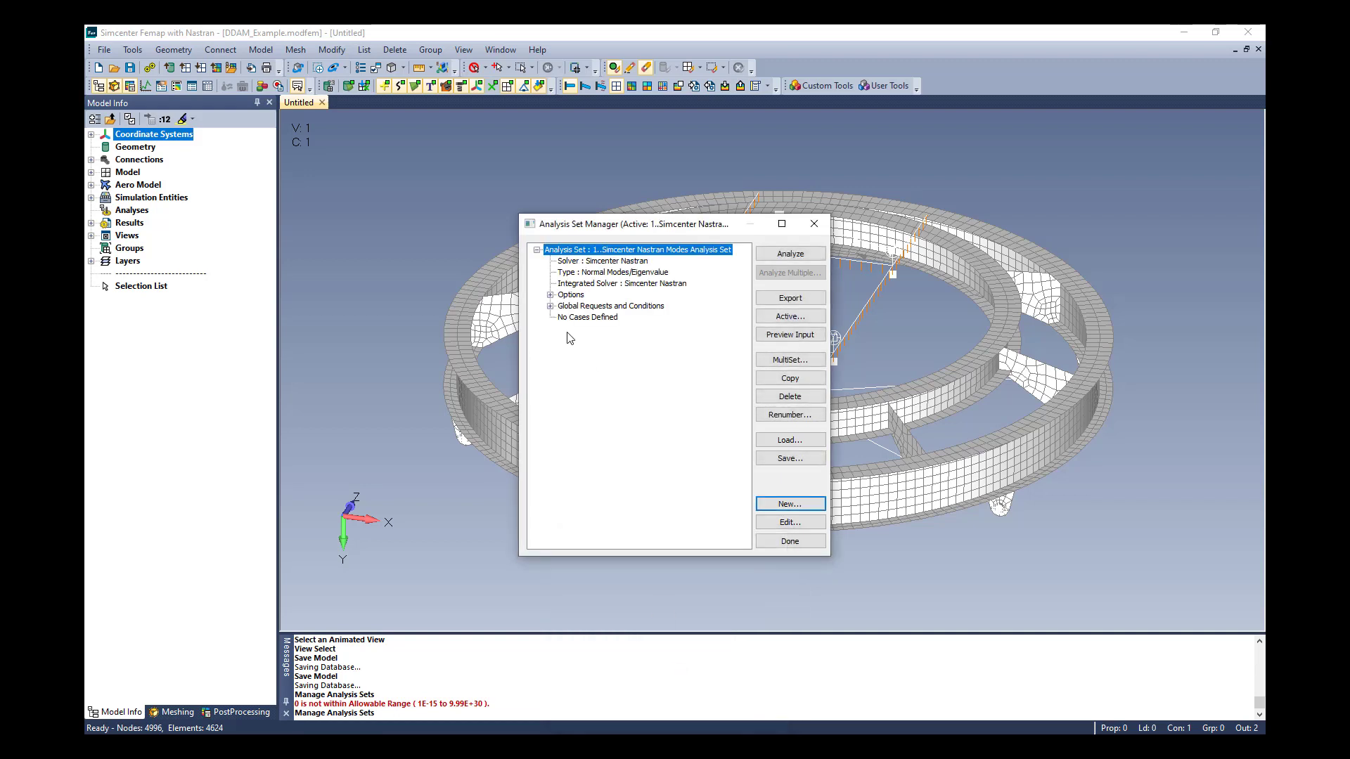
Enable DDAM analysis in the new set's DDAM solution options and choose DDAMCTR/SPDIR as the spectrum/coefficient option
left_click(551, 295)
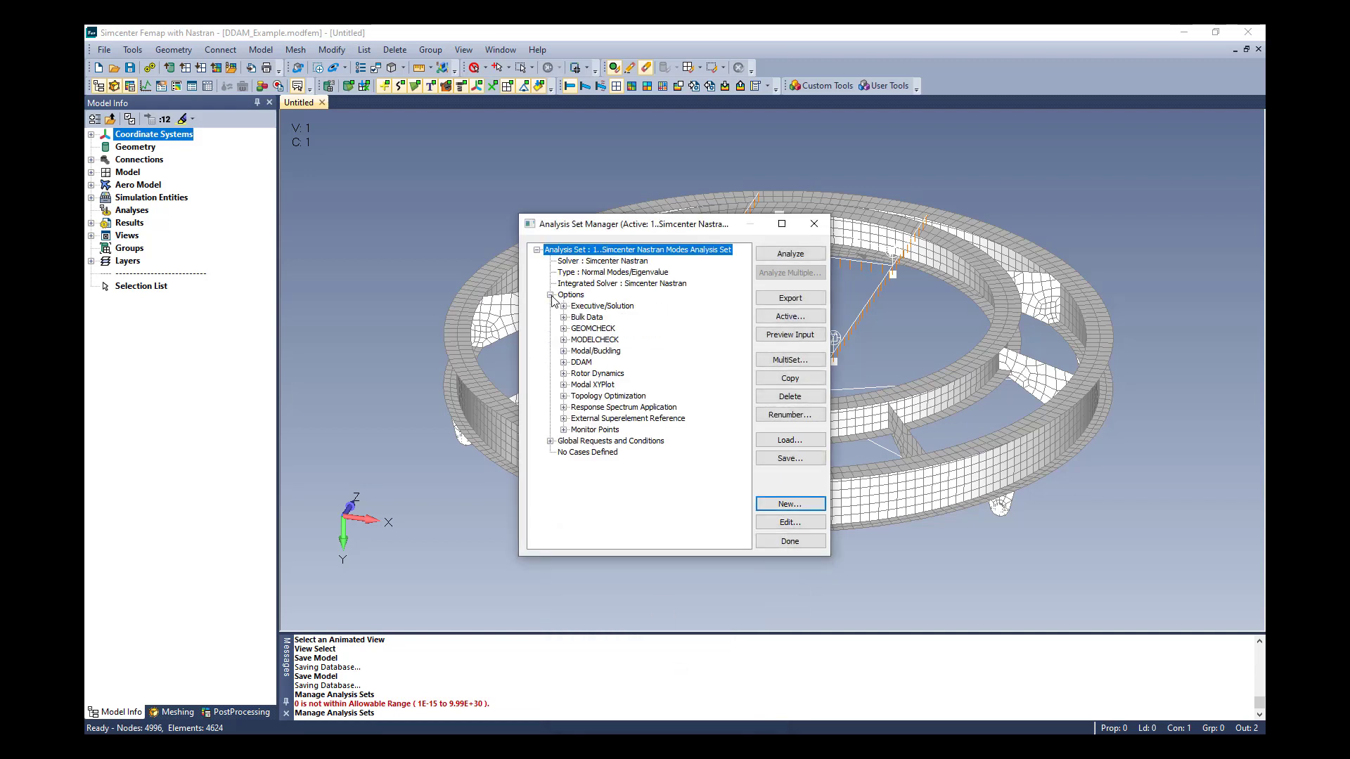
left_click(580, 362)
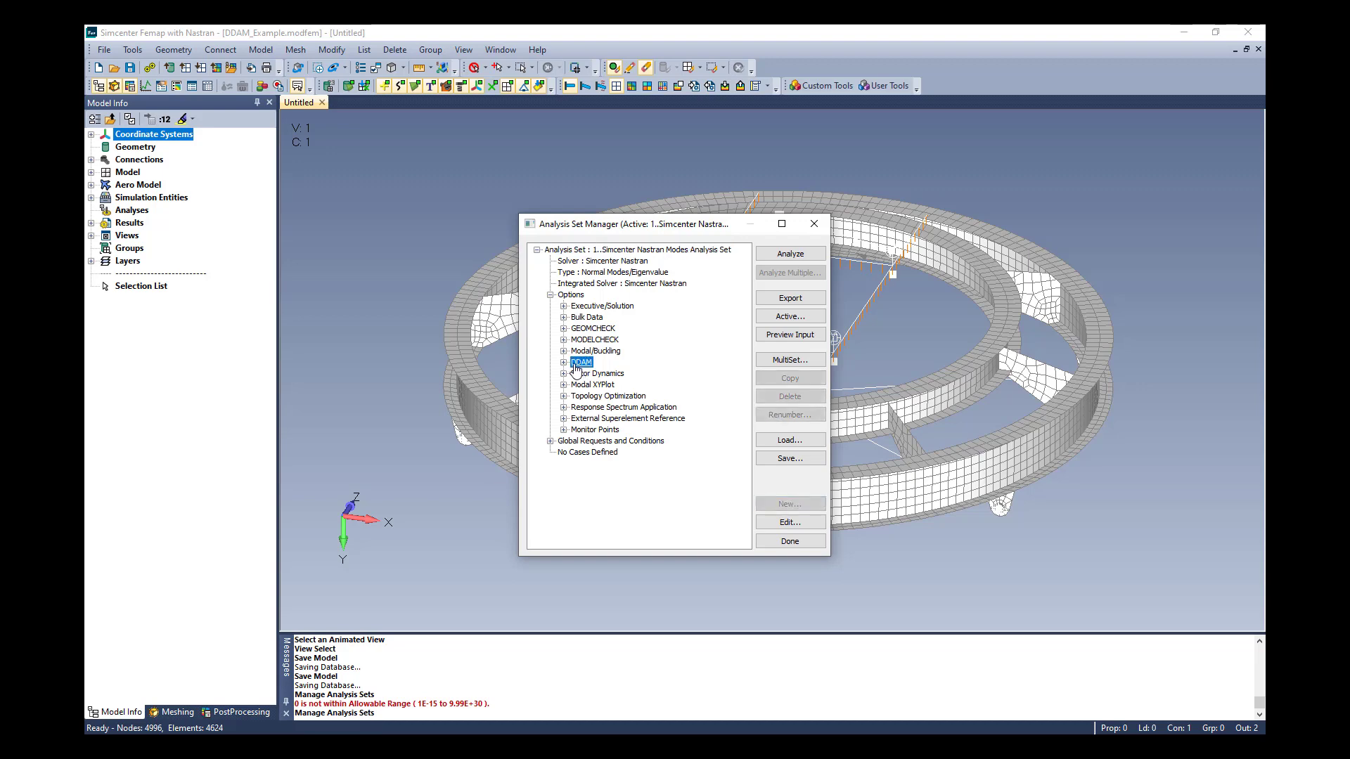
left_click(784, 521)
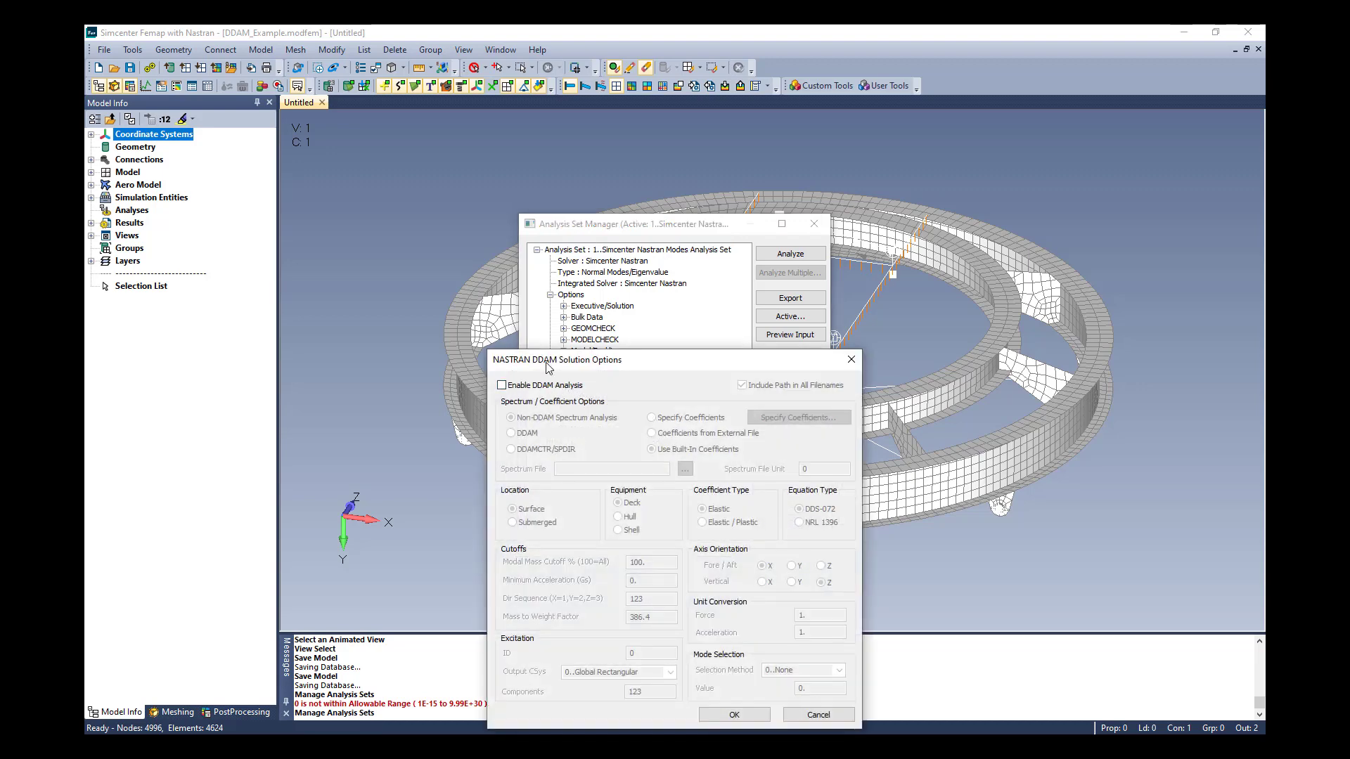
left_click(501, 386)
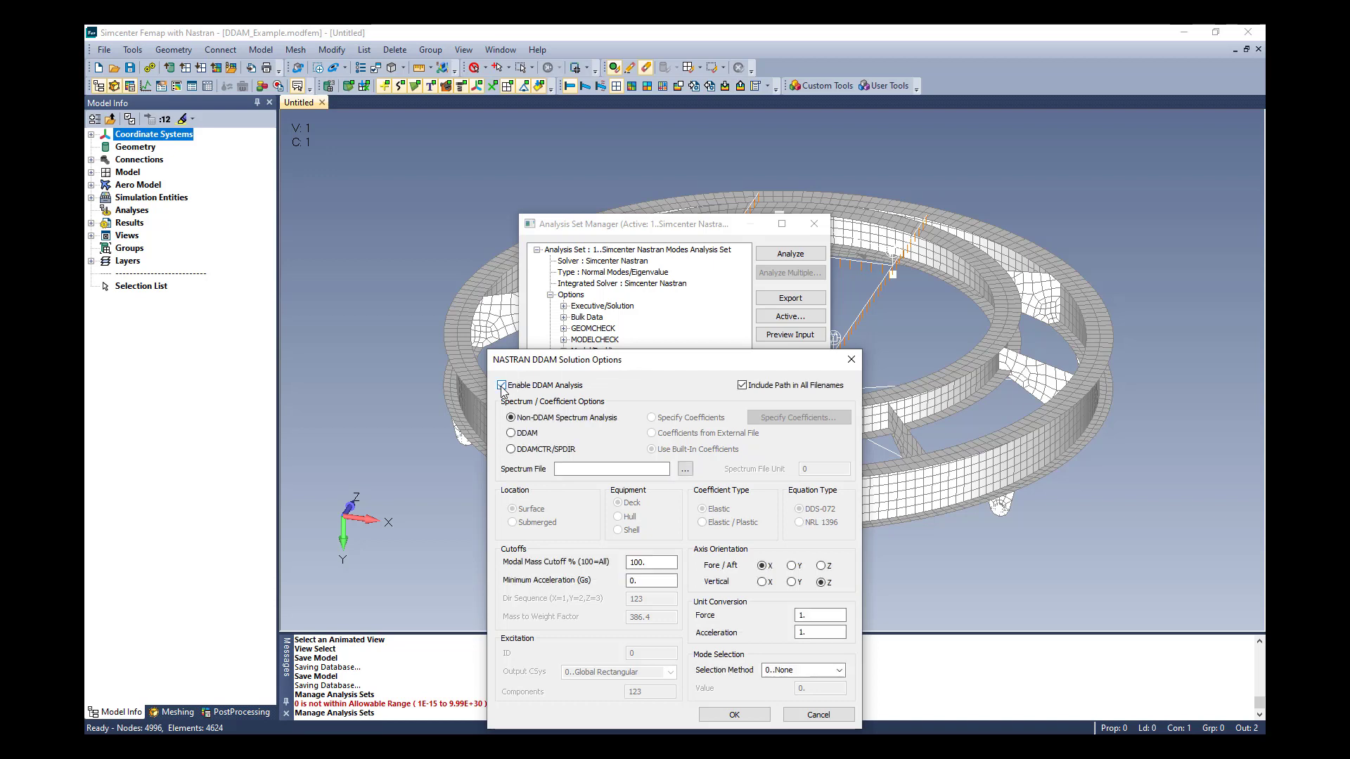
left_click(510, 433)
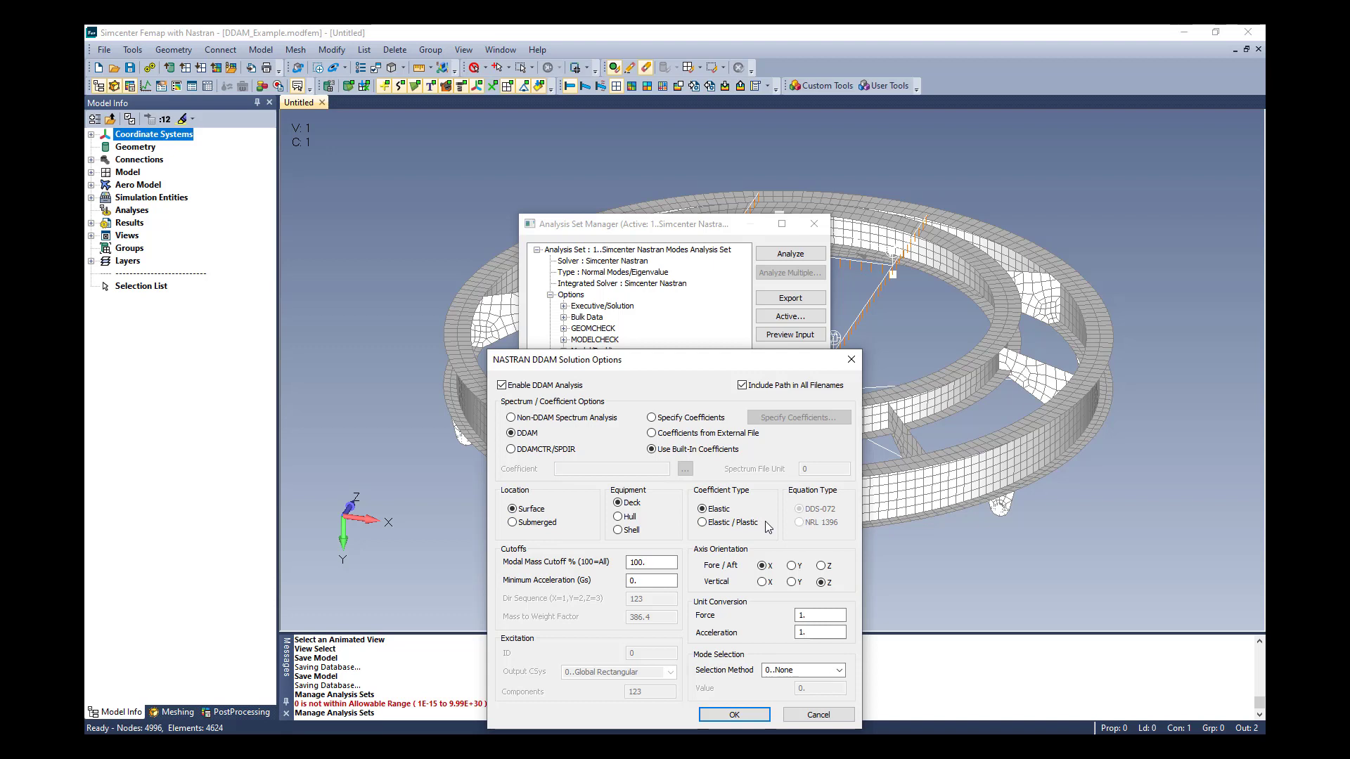
left_click(511, 450)
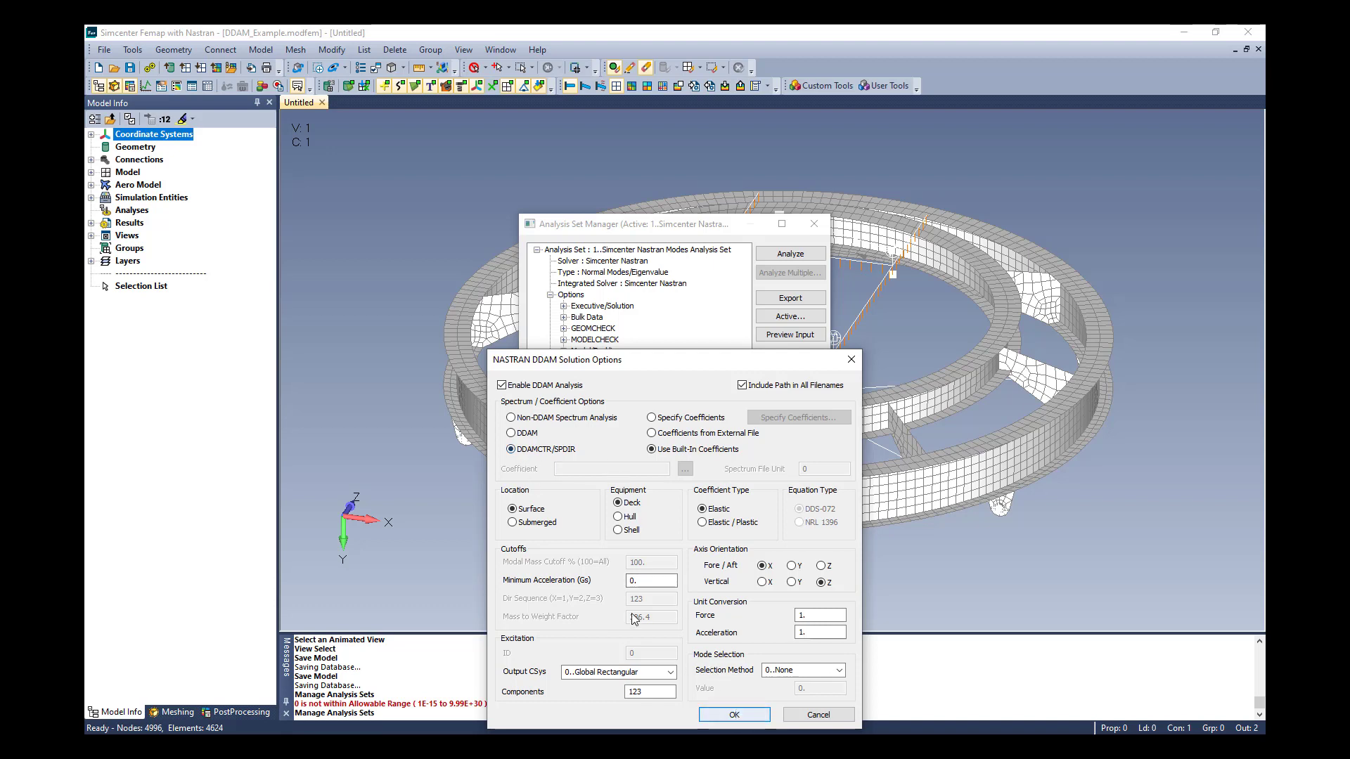
Set the DDAM minimum acceleration cutoff to 1 g and accept the solution options
double_click(643, 581)
type("1")
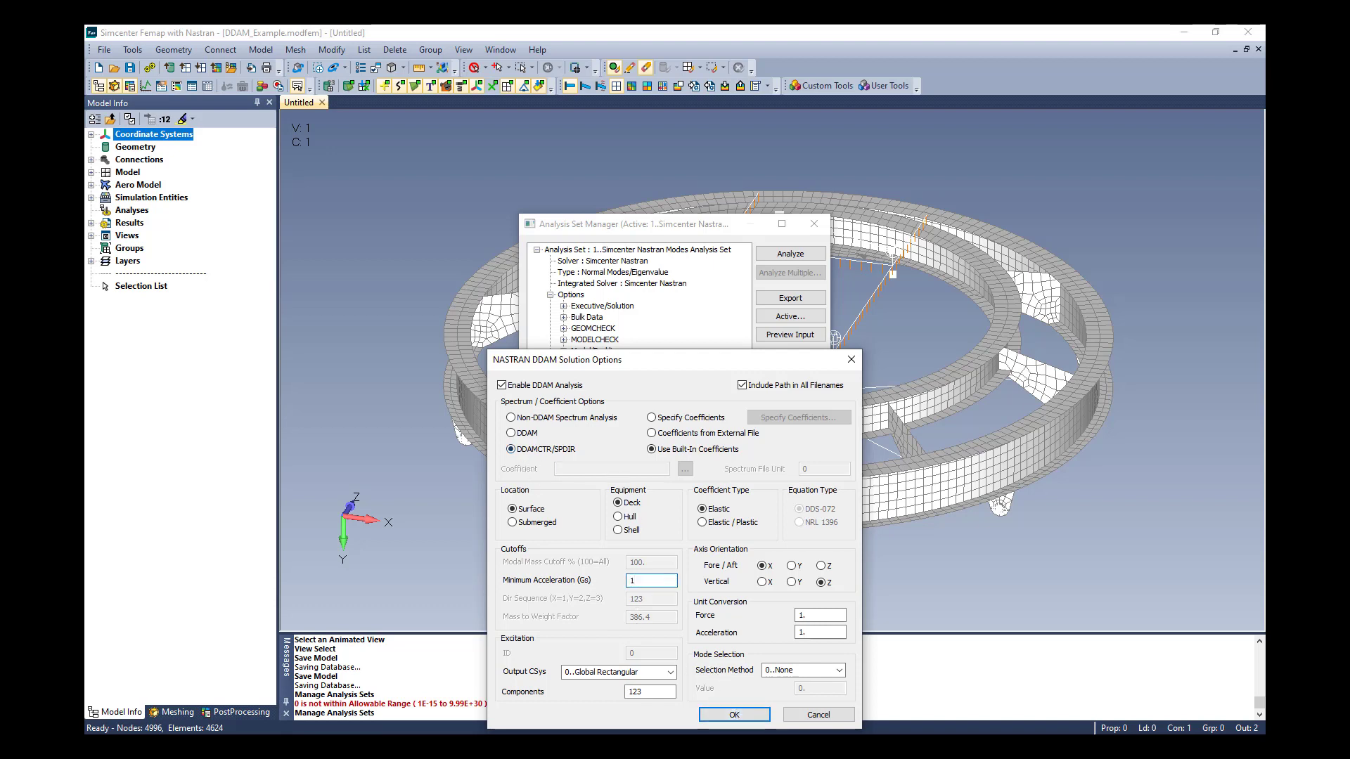
left_click(734, 714)
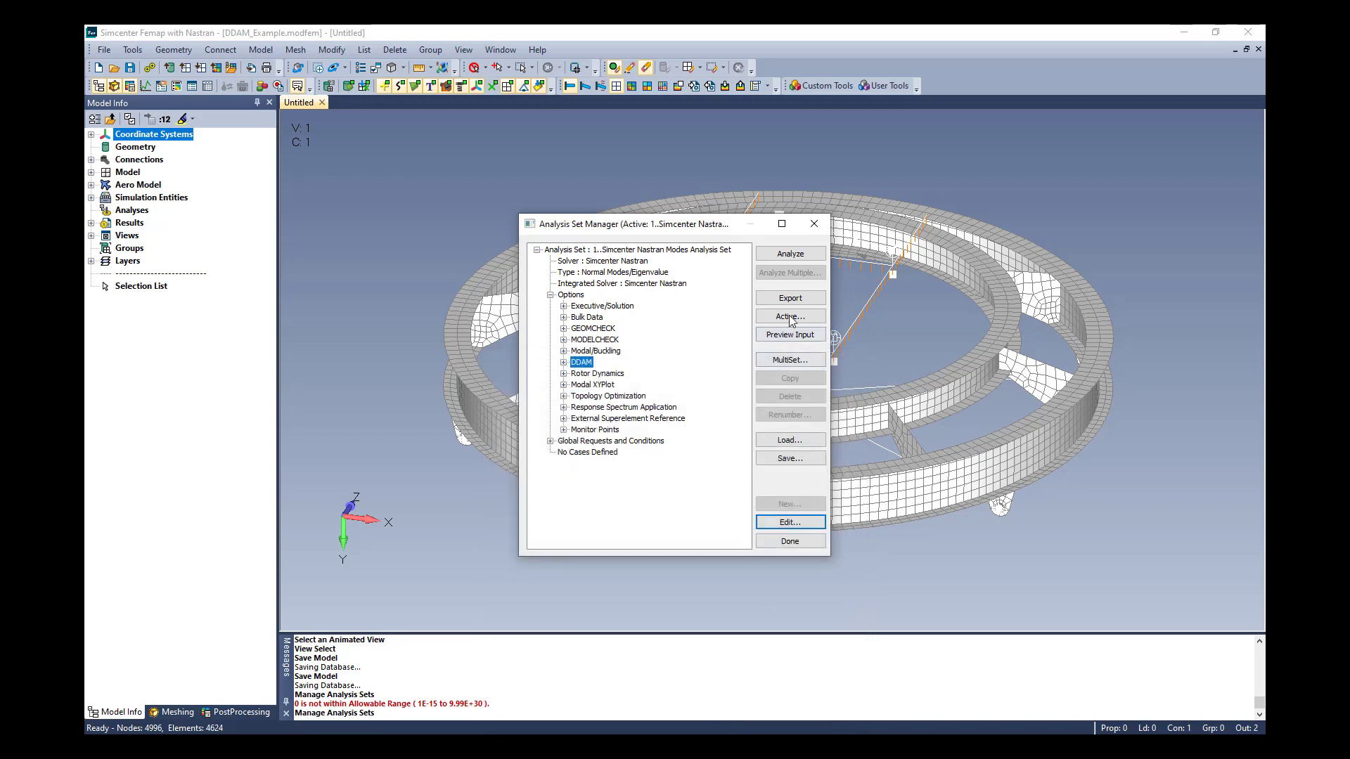
Preview the analysis input file, highlight the DDAMCTR and SPDIR entries at its end, and close the analysis set manager
left_click(790, 335)
left_click_drag(845, 266, 837, 559)
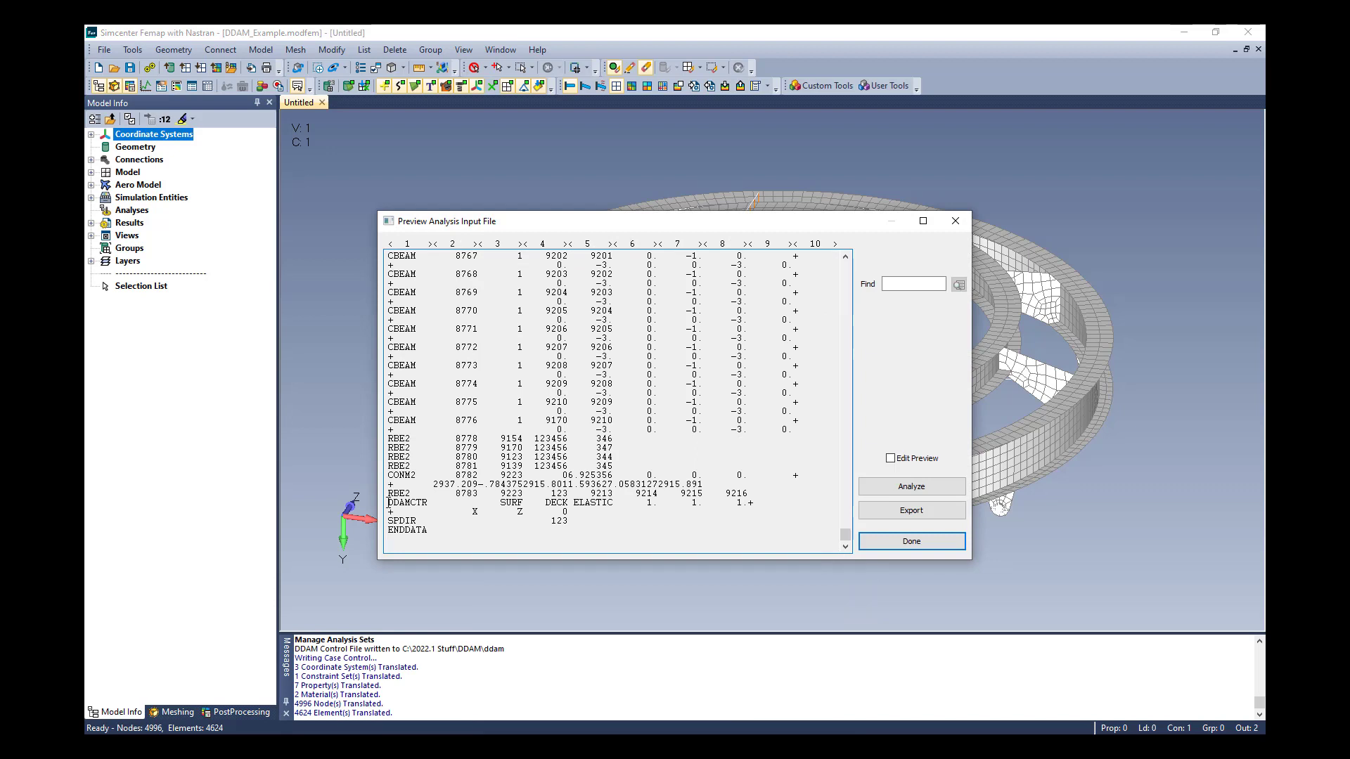
left_click_drag(389, 502, 580, 522)
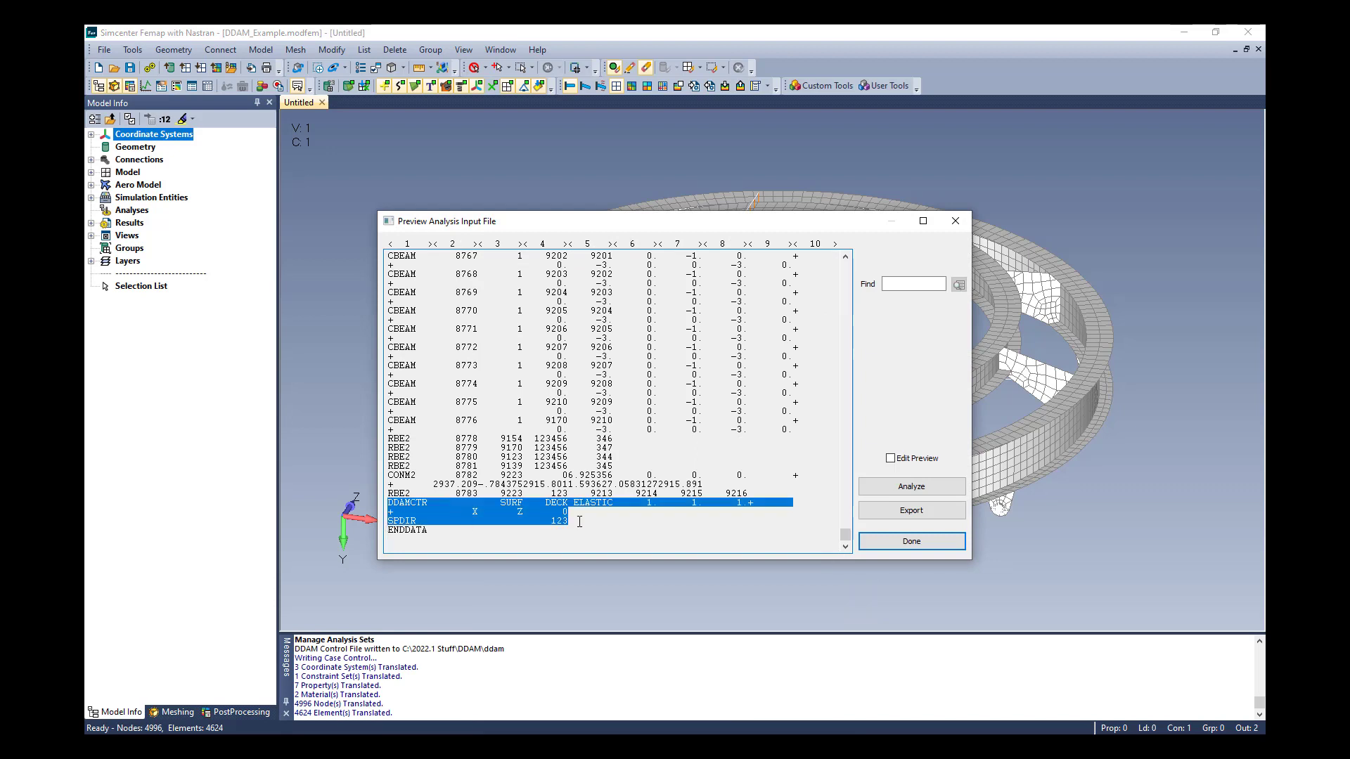
left_click(911, 540)
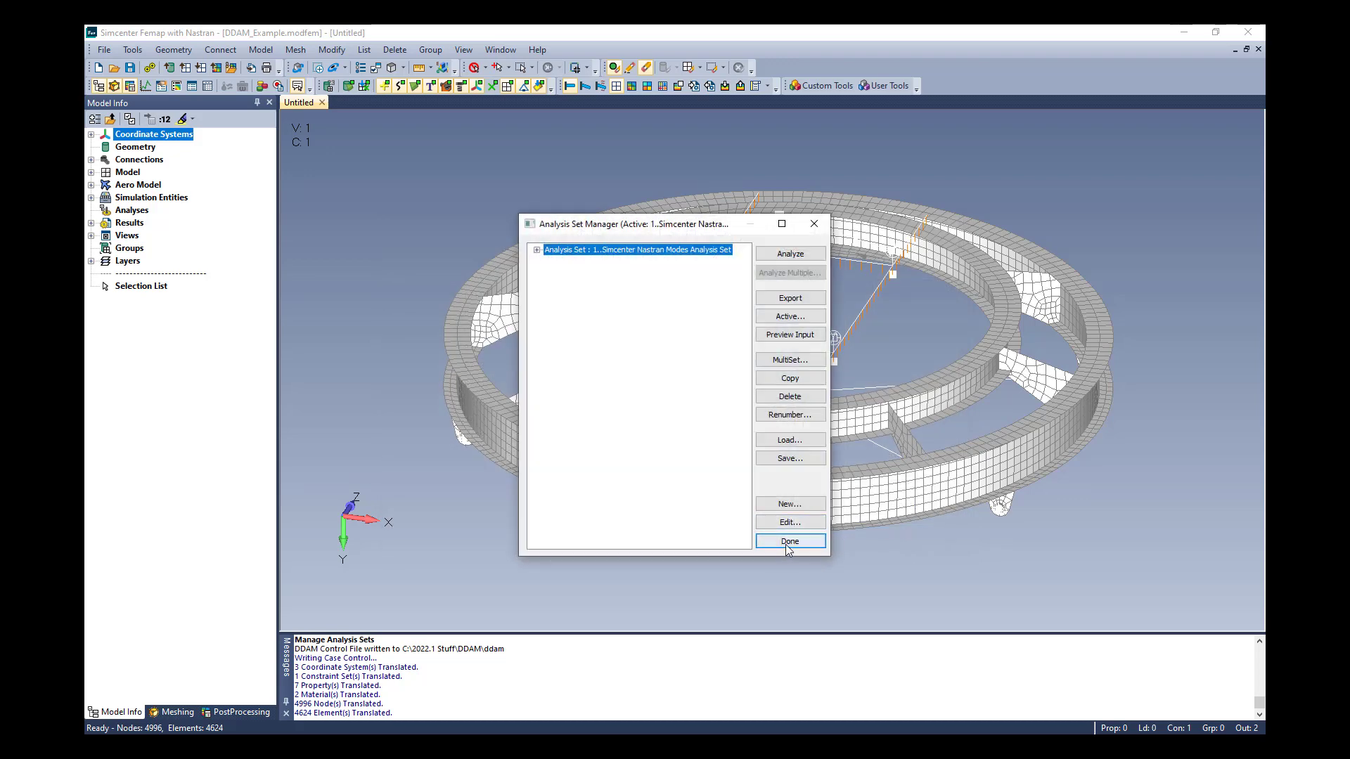
left_click(796, 540)
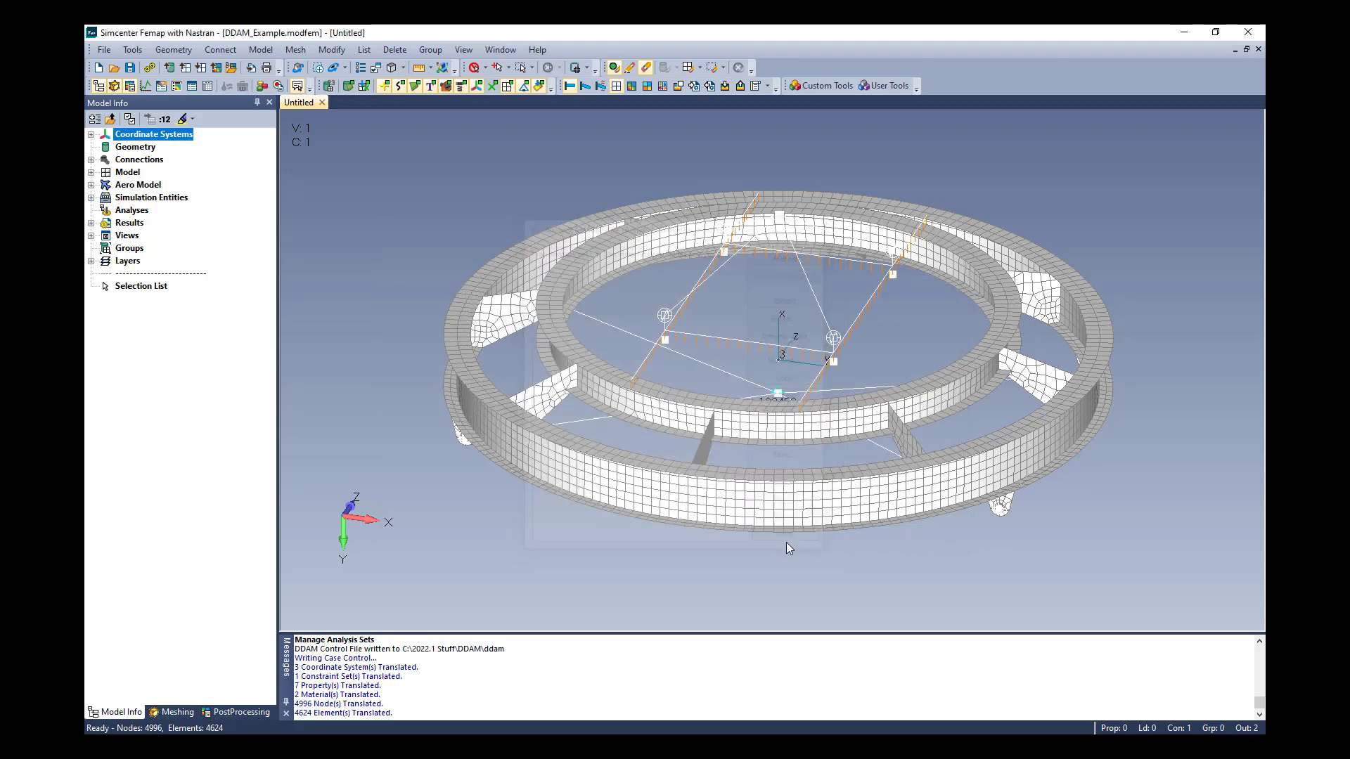
Activate the Summed Modal Y Response output set and display it as an animated deformation with a stress contour
left_click(91, 223)
left_click(104, 248)
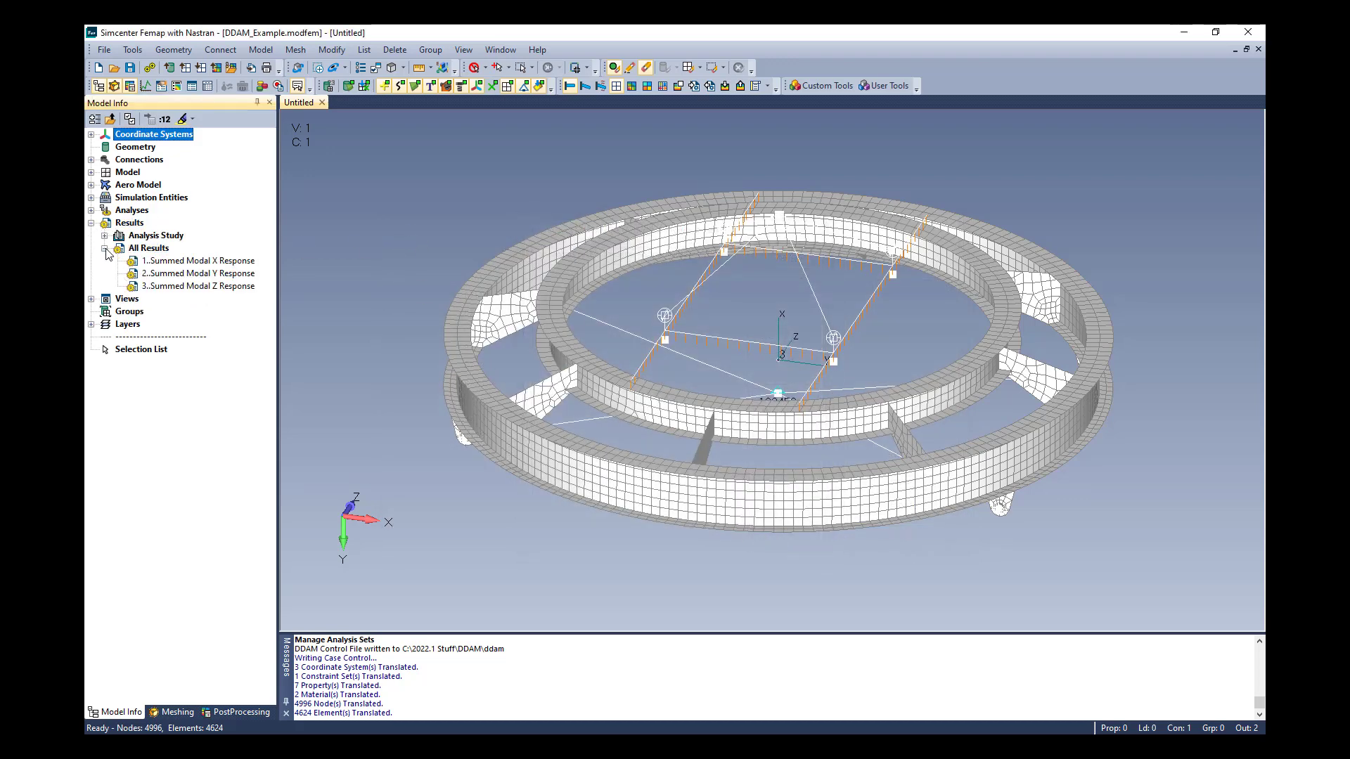
double_click(207, 276)
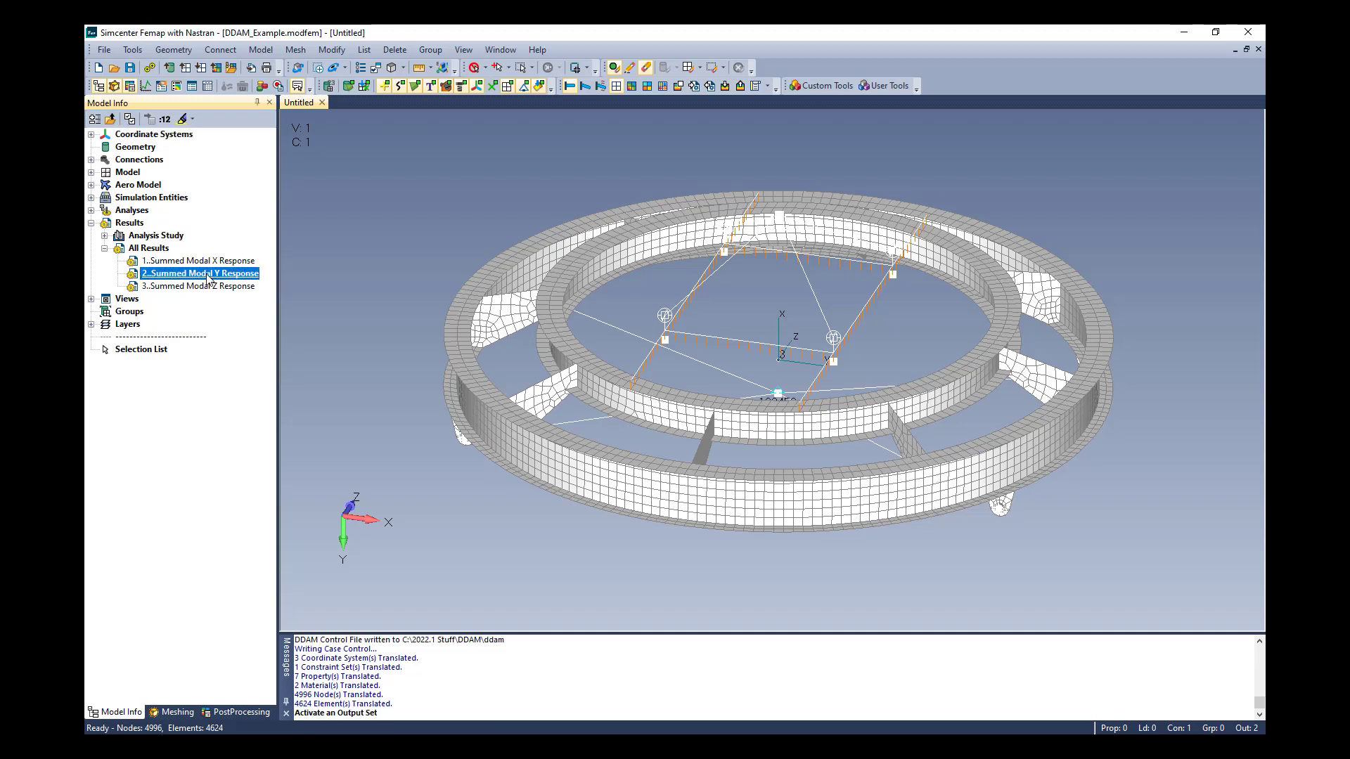
left_click(633, 85)
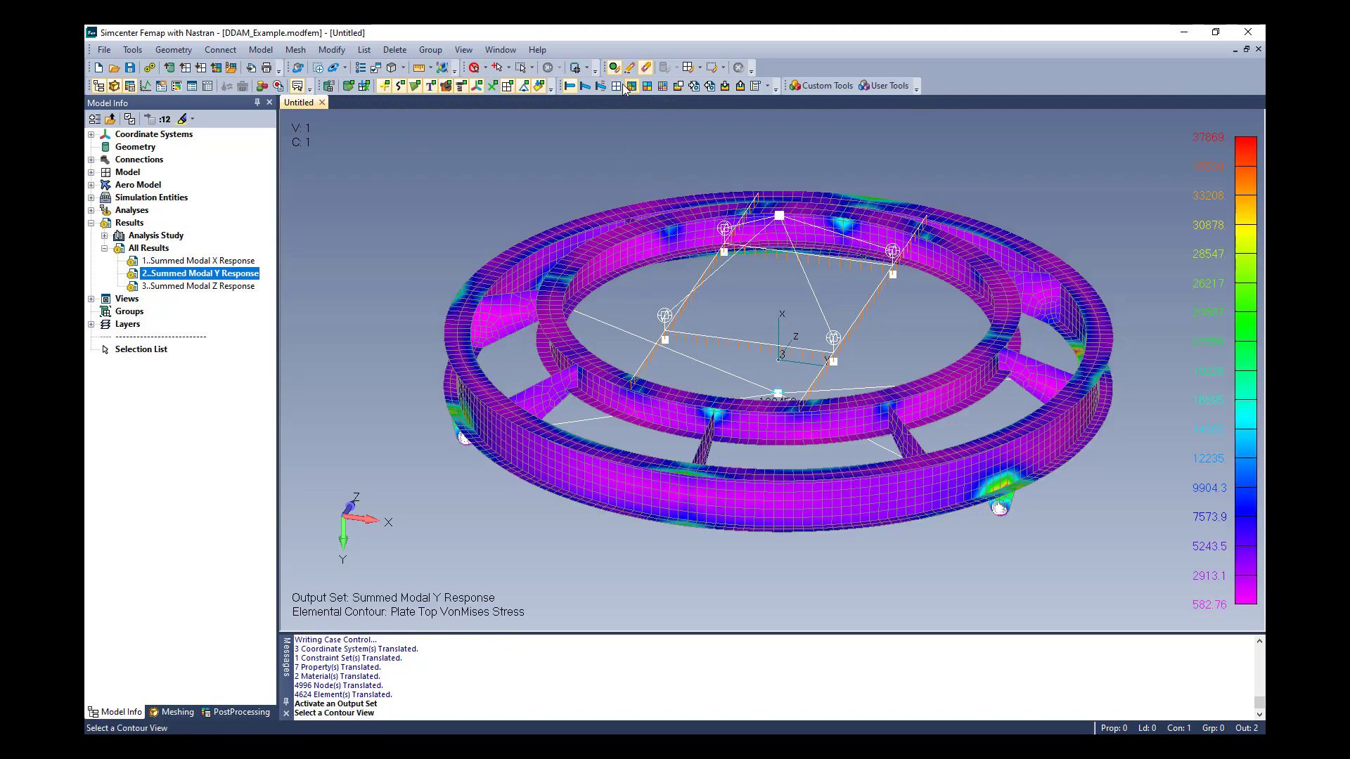
left_click(601, 86)
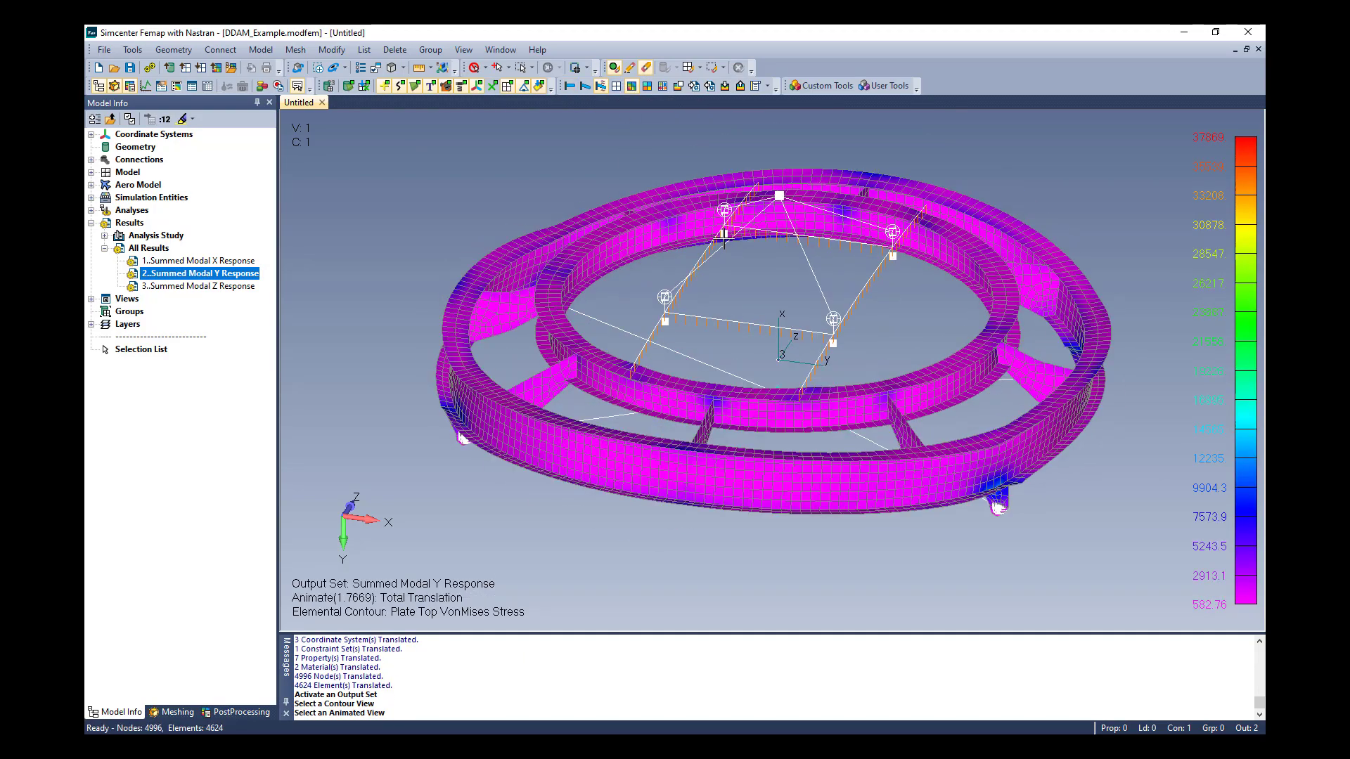